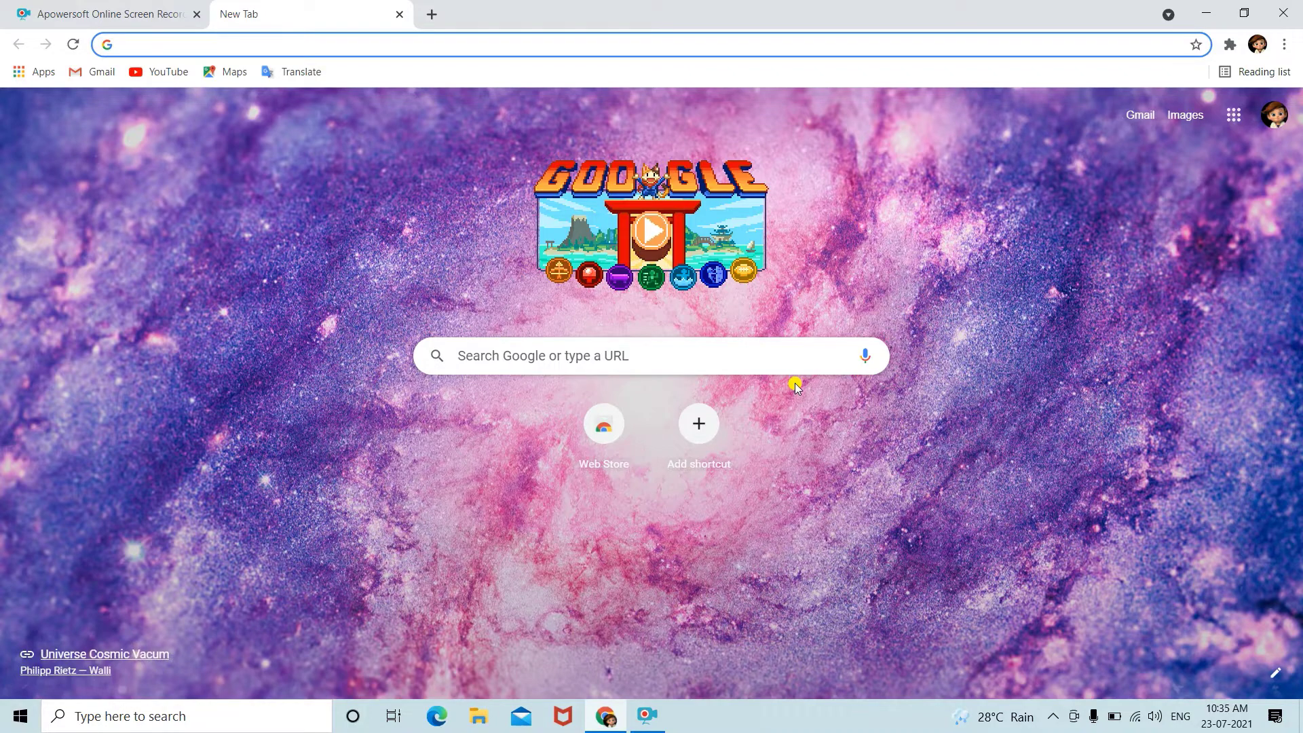
- Search Google for "nats" and open the National Apprenticeship Training Scheme (NATS) portal
left_click(634, 355)
left_click(634, 355)
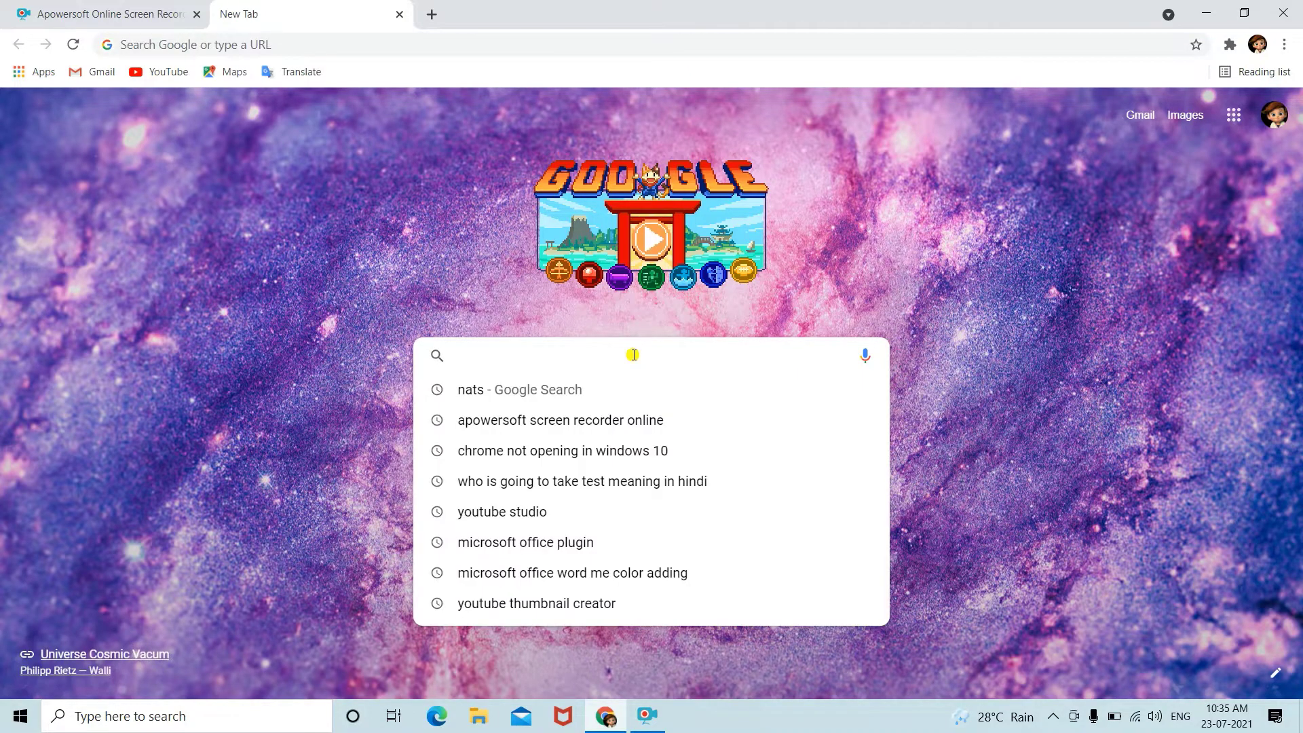
type("nats")
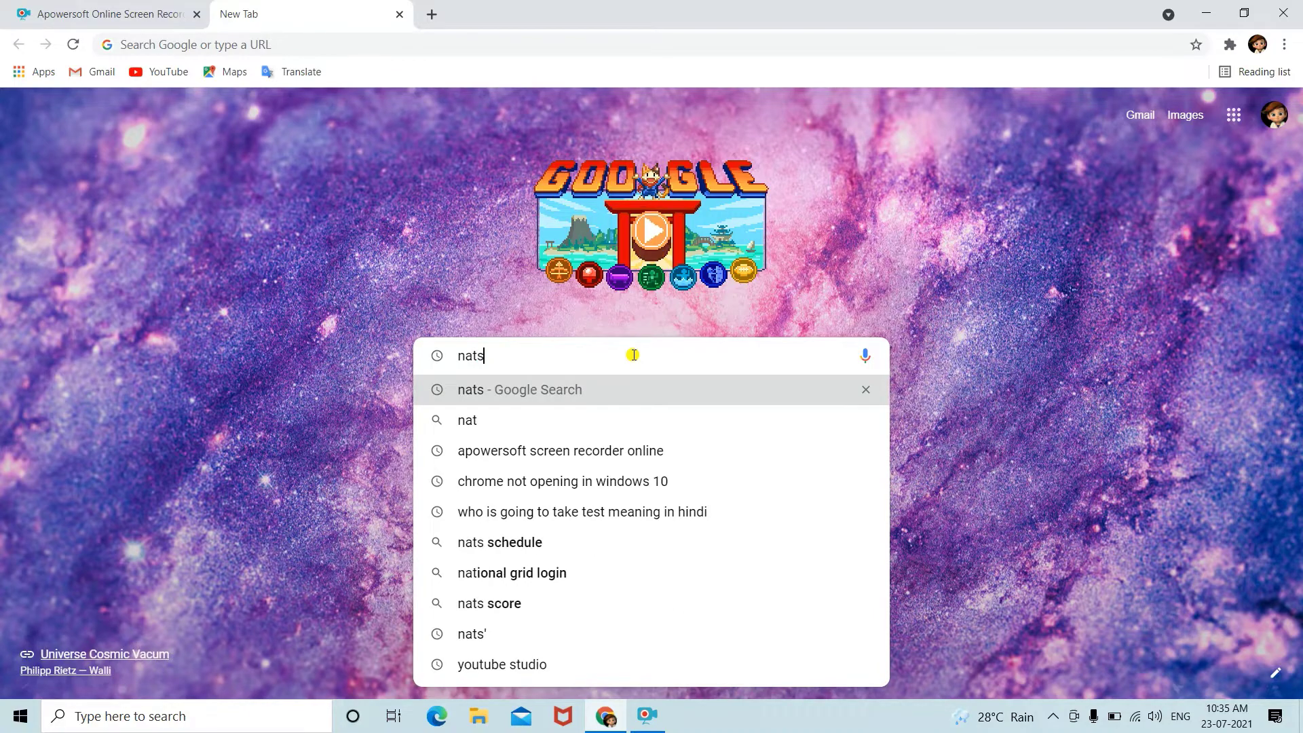
key("Return")
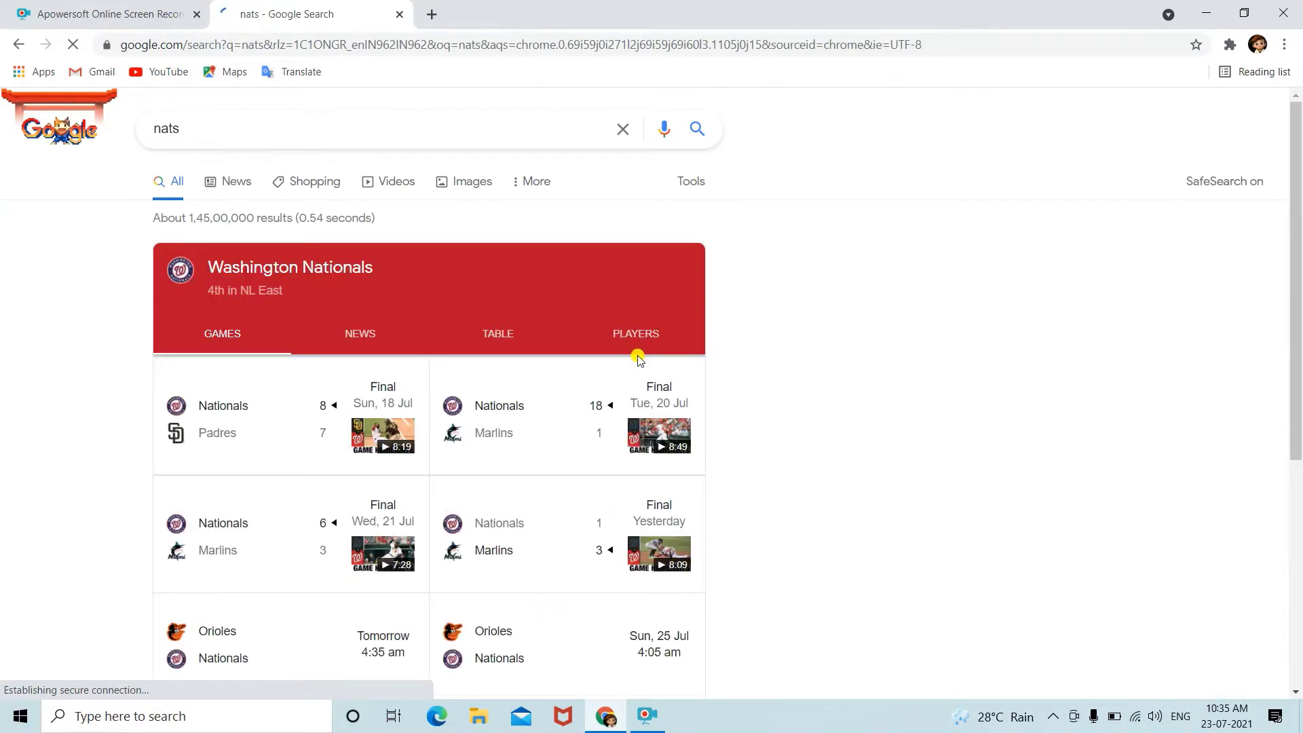
scroll(610, 369, "down", 2)
scroll(594, 382, "down", 5)
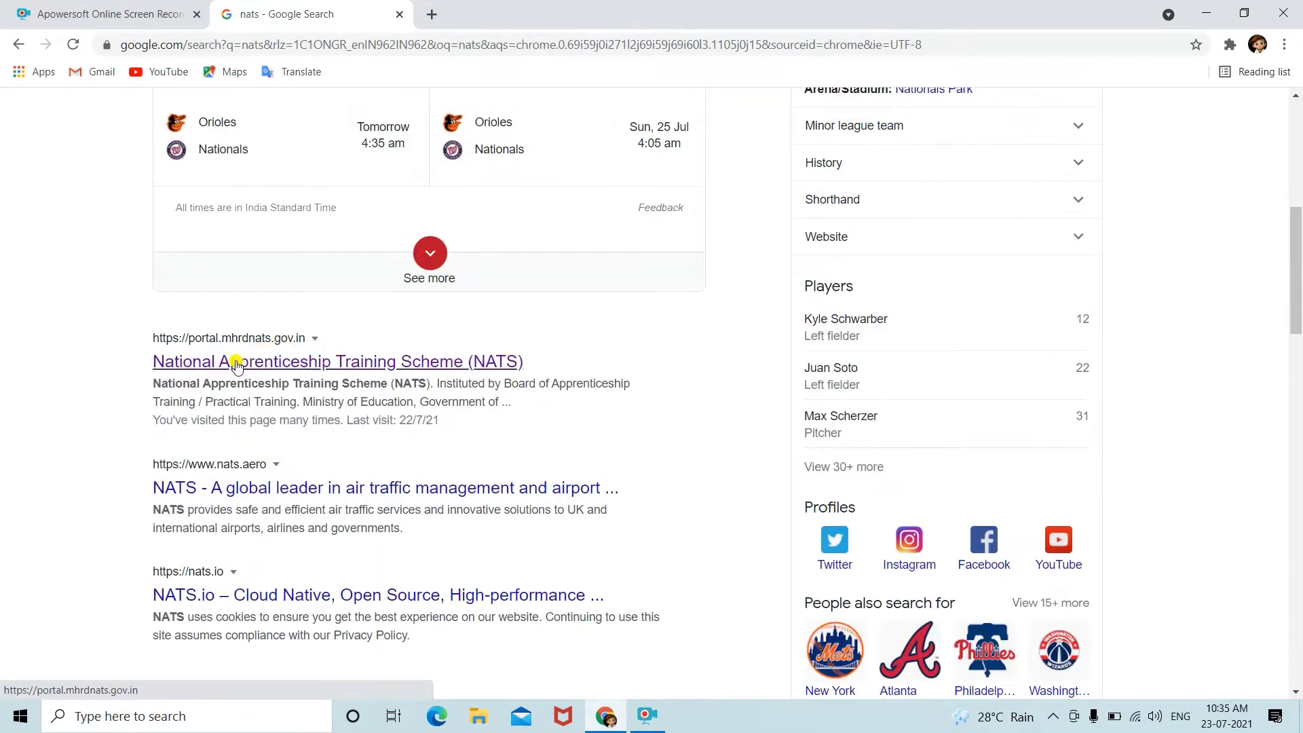
left_click(339, 364)
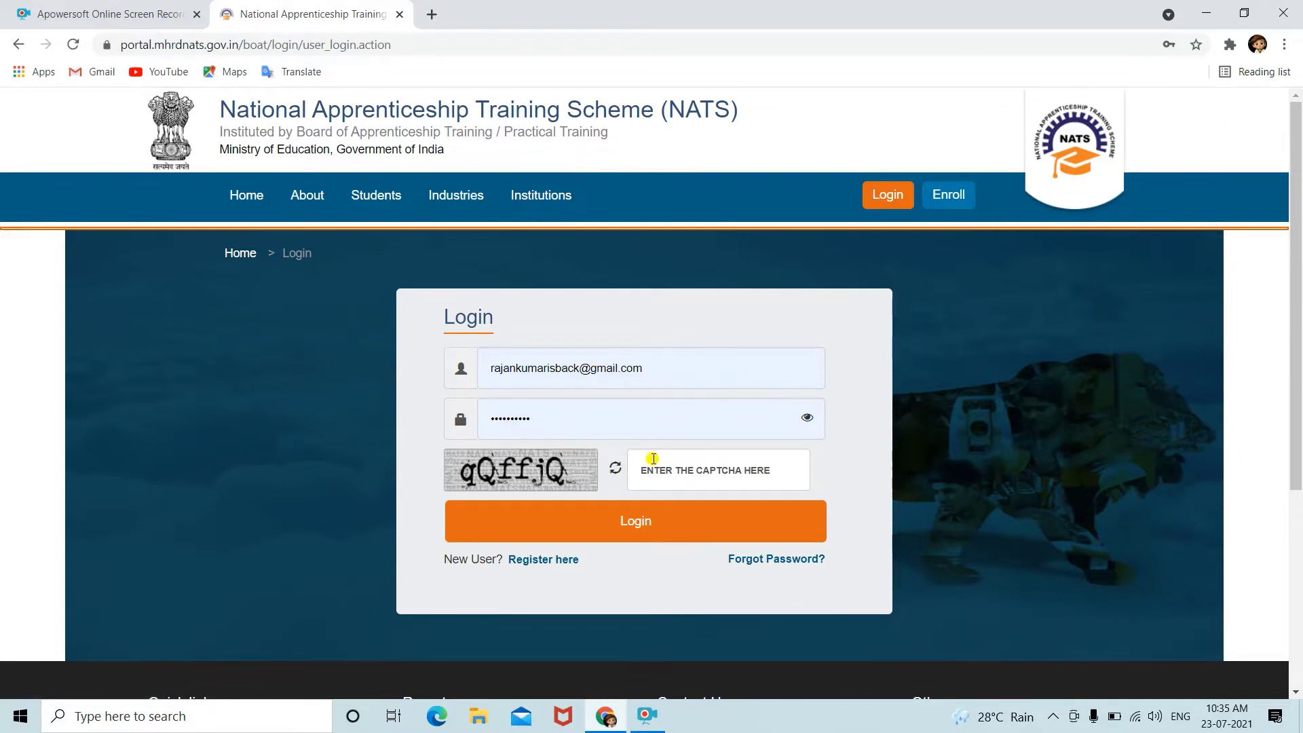
- Try to log in to the NATS portal with the prefilled credentials and the captcha code
left_click(666, 465)
type("qQffJQ")
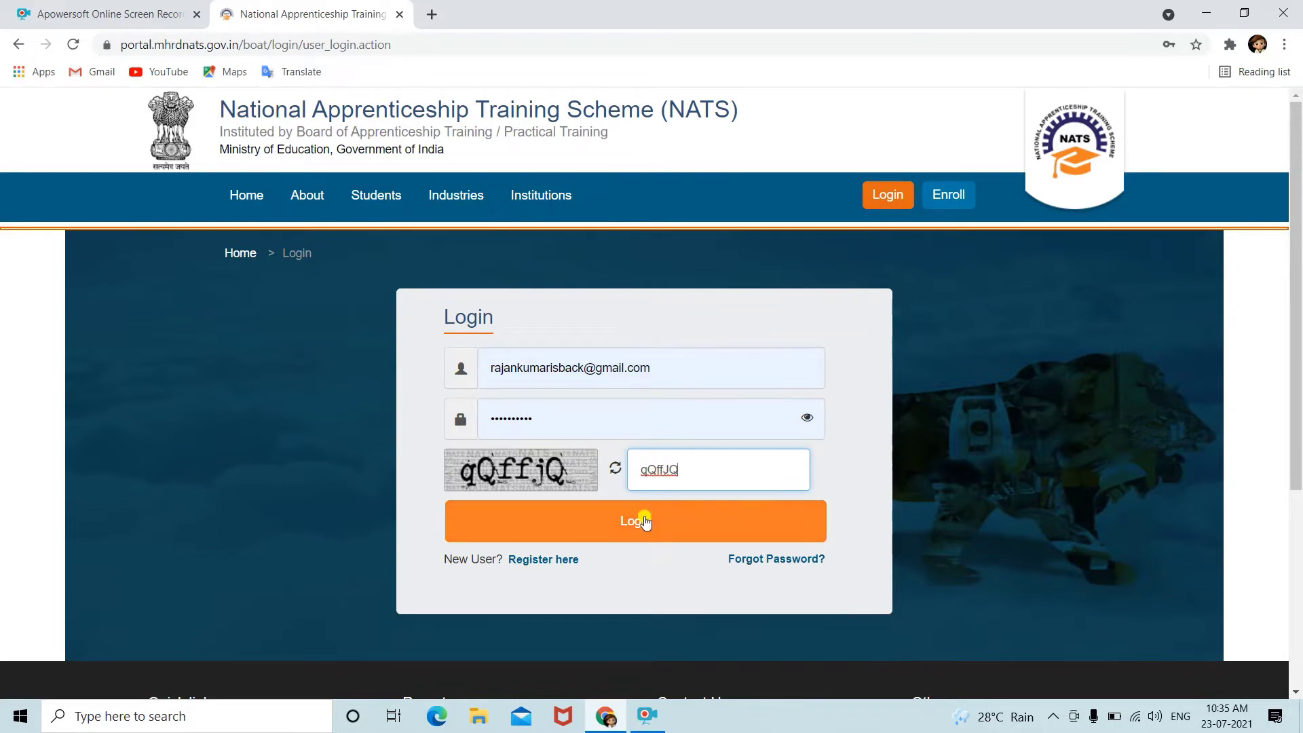
left_click(644, 522)
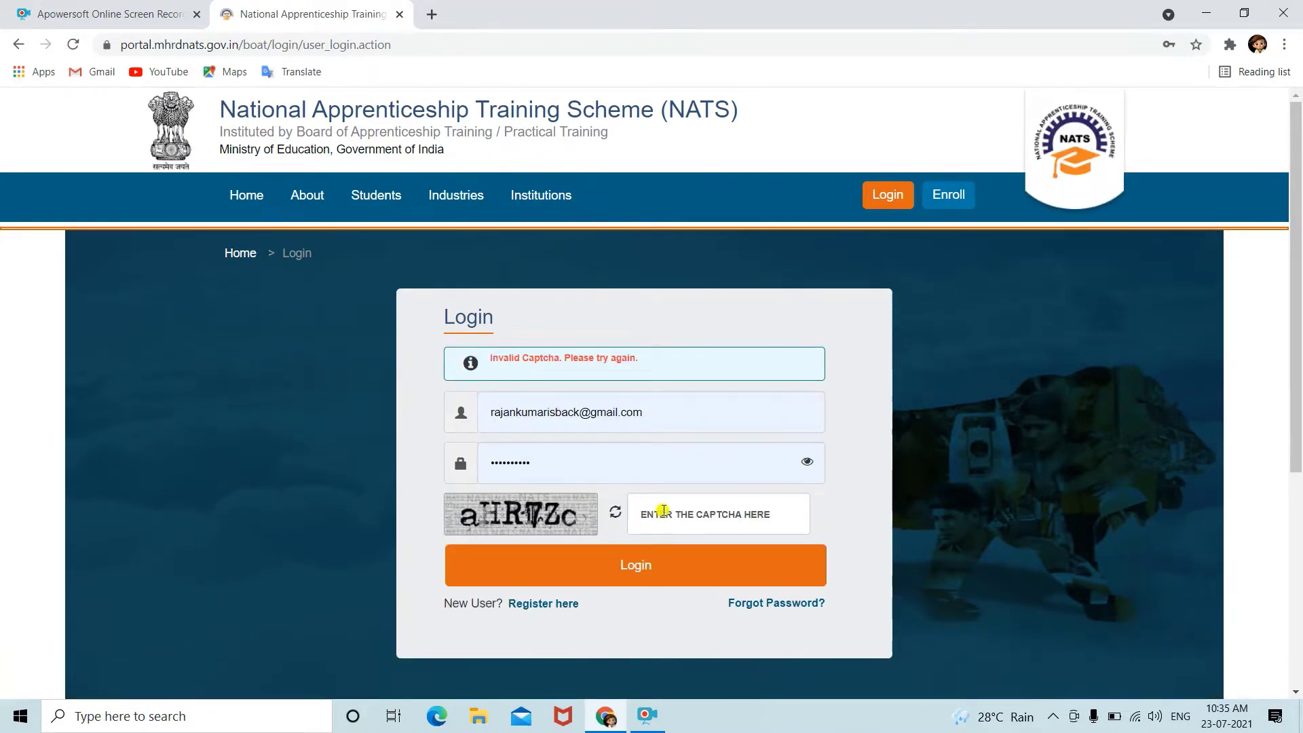
left_click(664, 513)
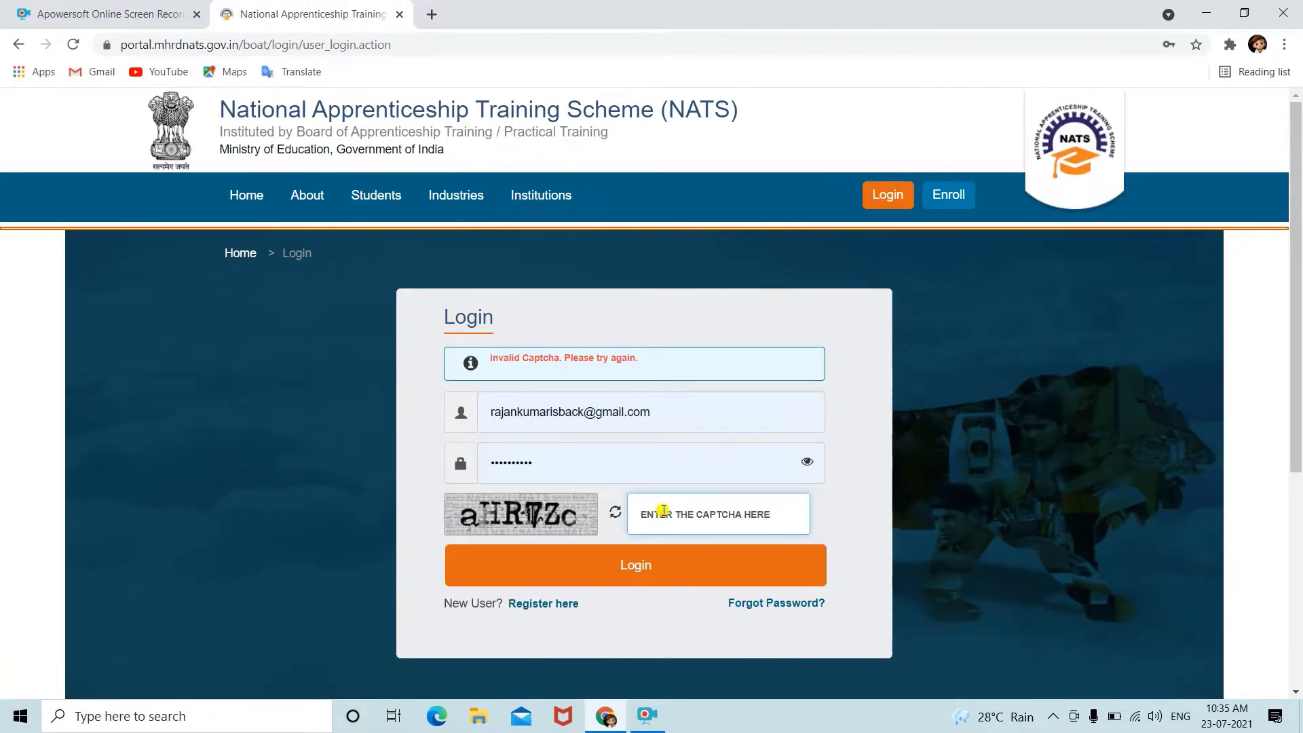
type("aHRYZd")
left_click(653, 562)
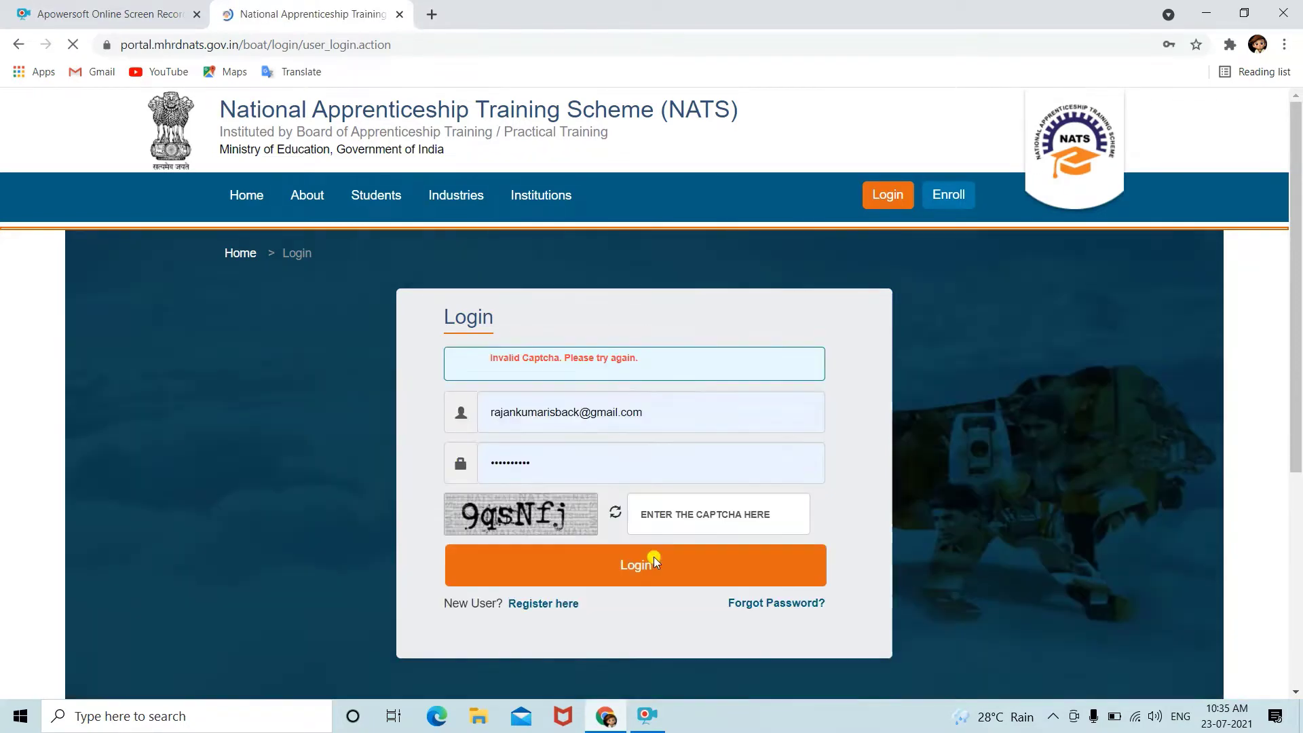
- Enter the newly displayed captcha code and log in to the student account
left_click(701, 518)
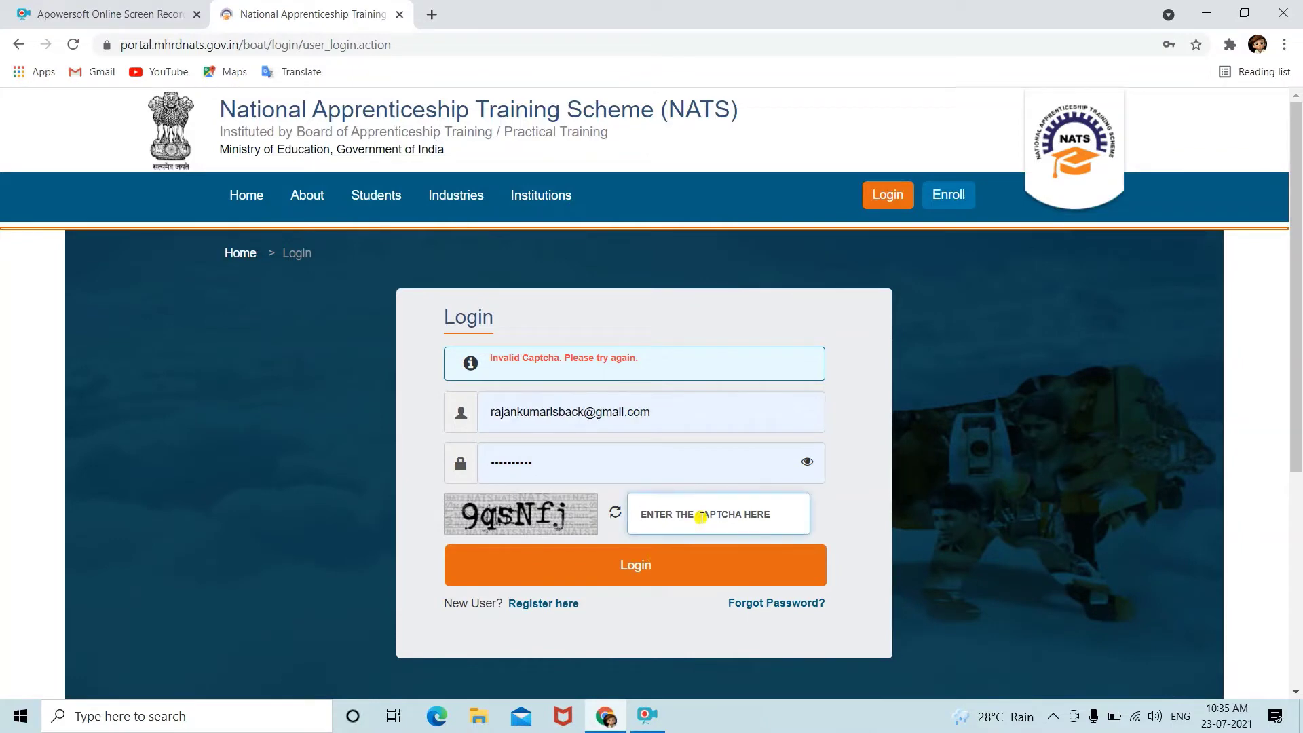
type("(")
key("BackSpace")
type("9qsNfj")
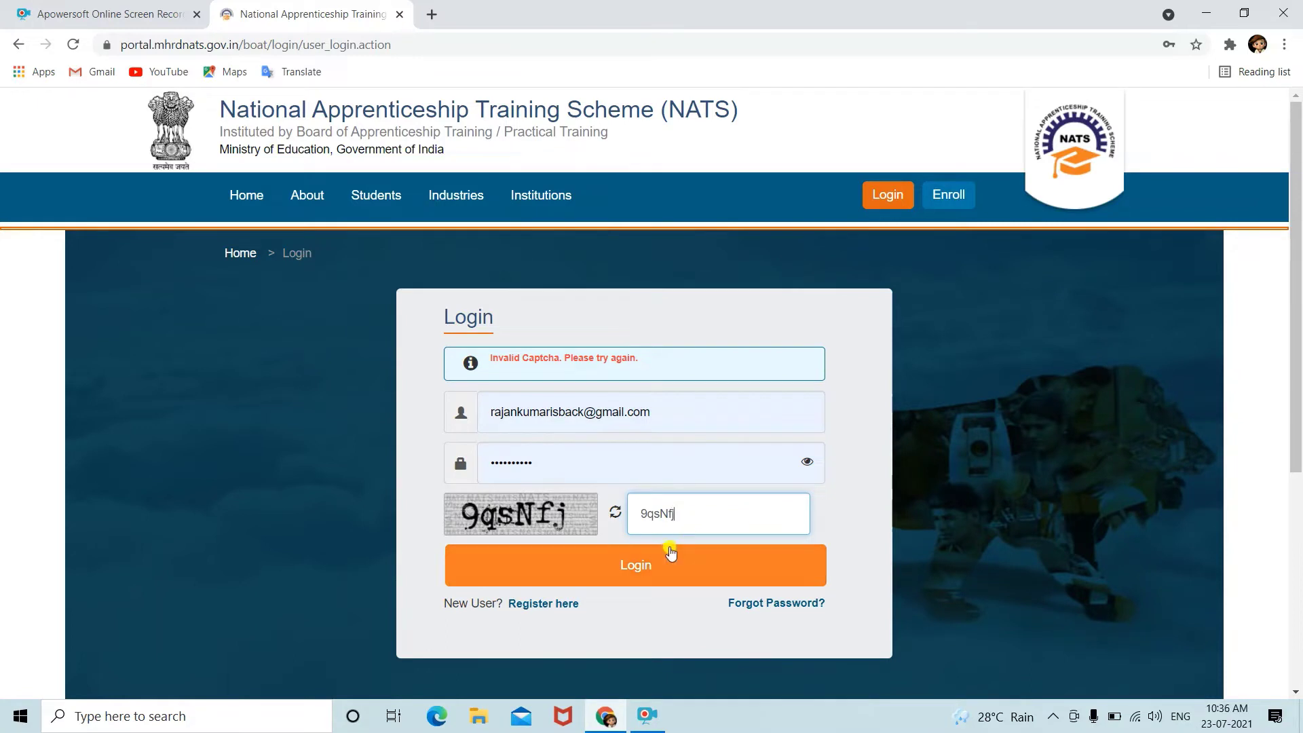
left_click(658, 551)
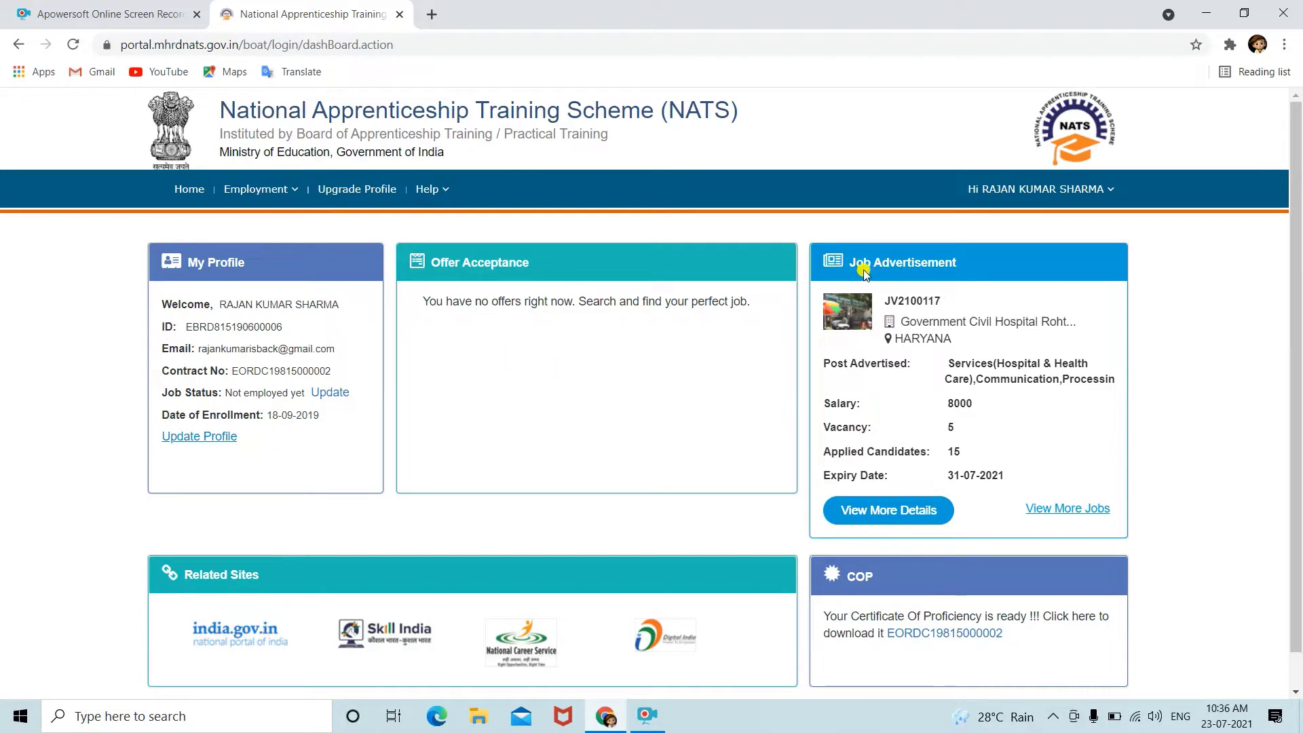
- Open the full list of job advertisements and examine the establishments, posts, salaries, expiry dates and departments
scroll(921, 425, "down", 1)
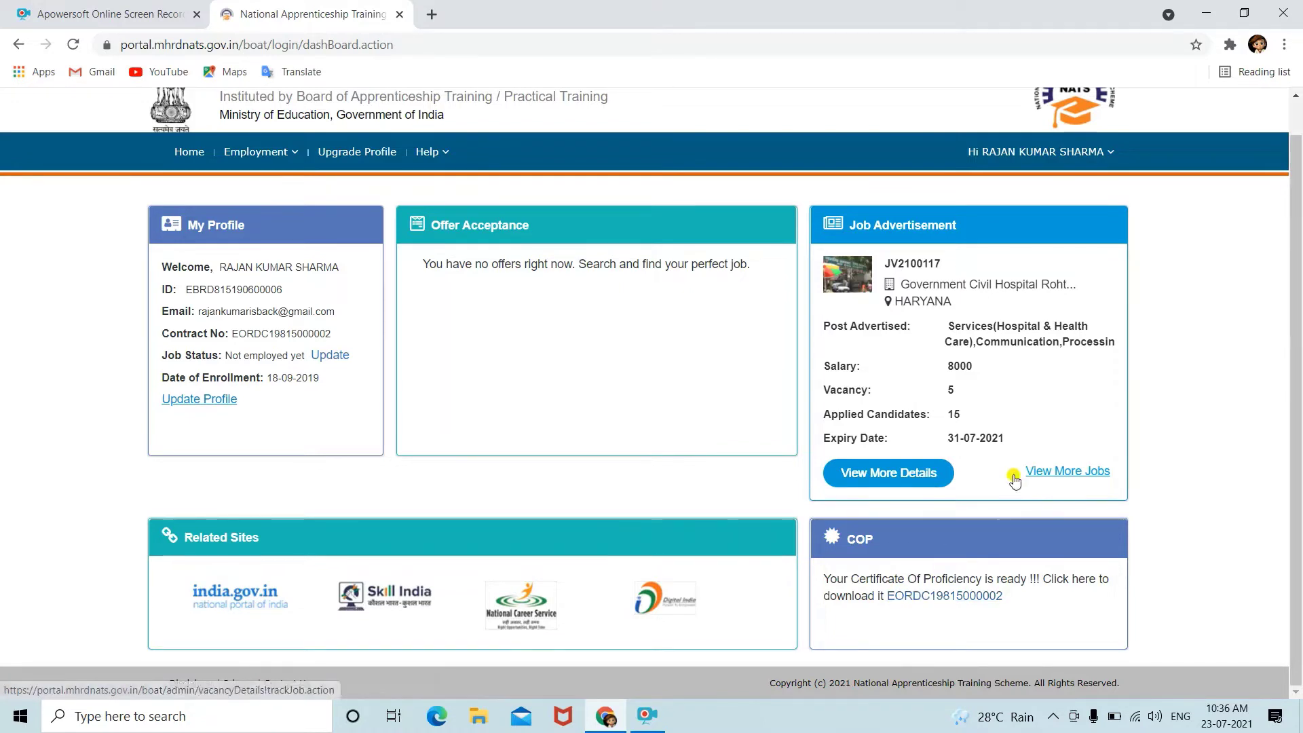
left_click(1071, 477)
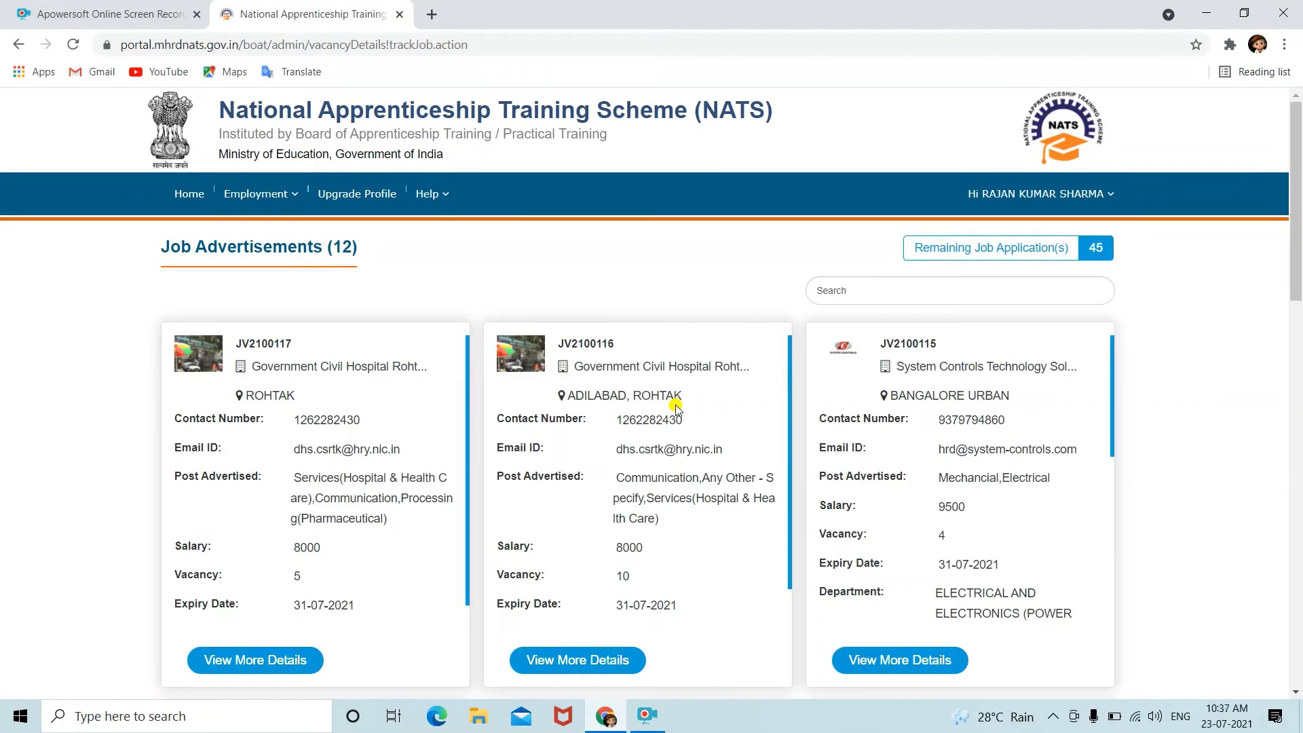
scroll(916, 468, "down", 5)
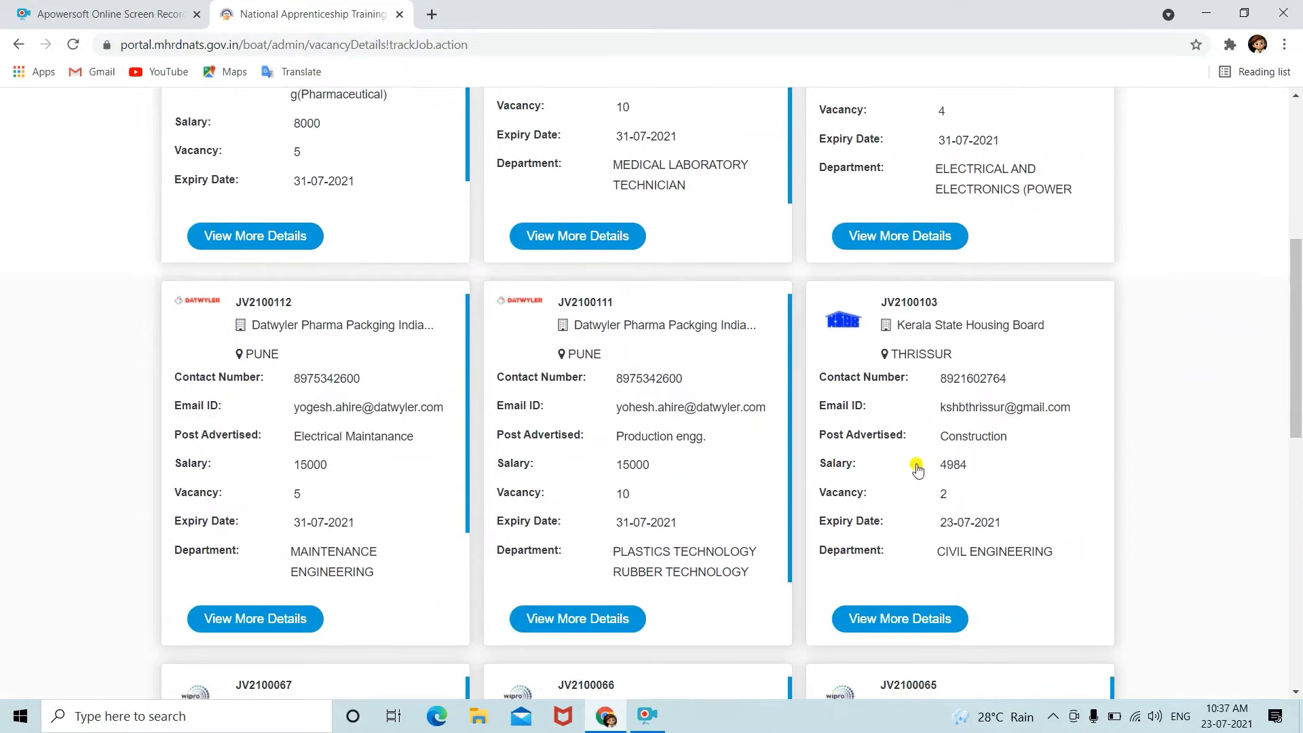
scroll(679, 543, "down", 3)
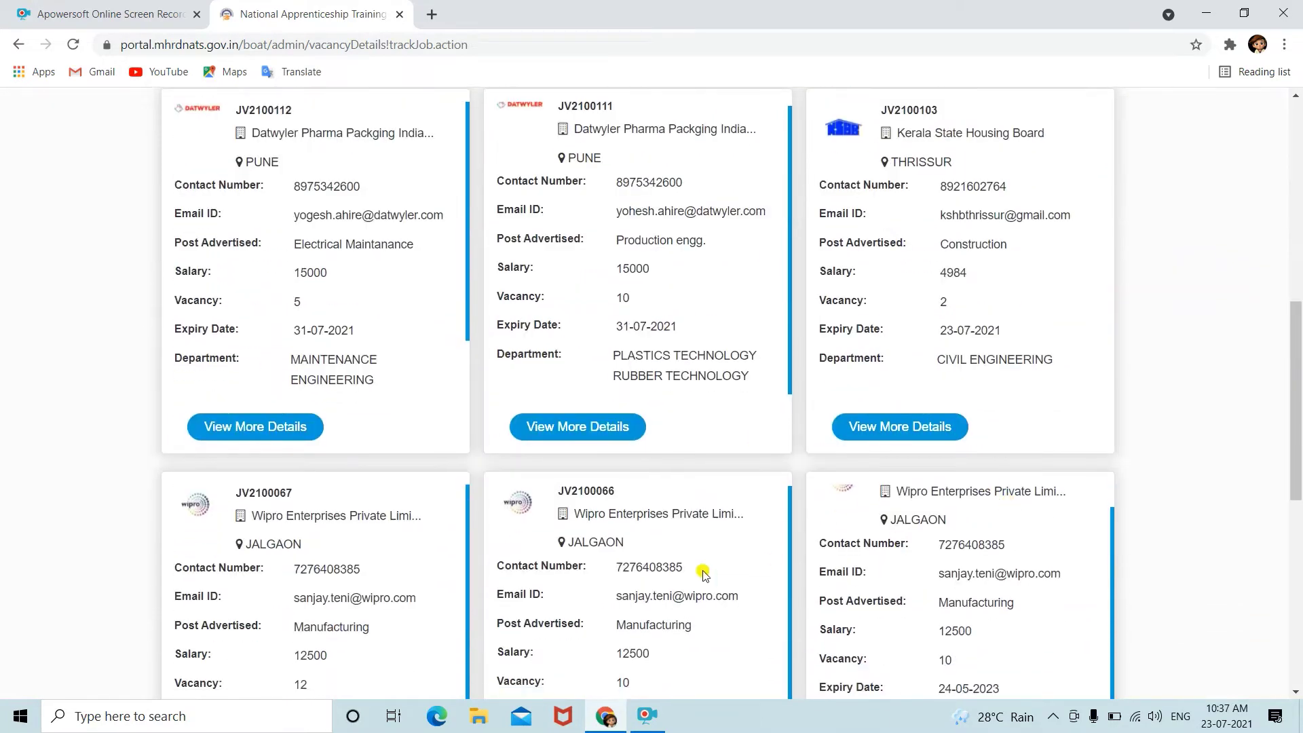
scroll(704, 575, "down", 5)
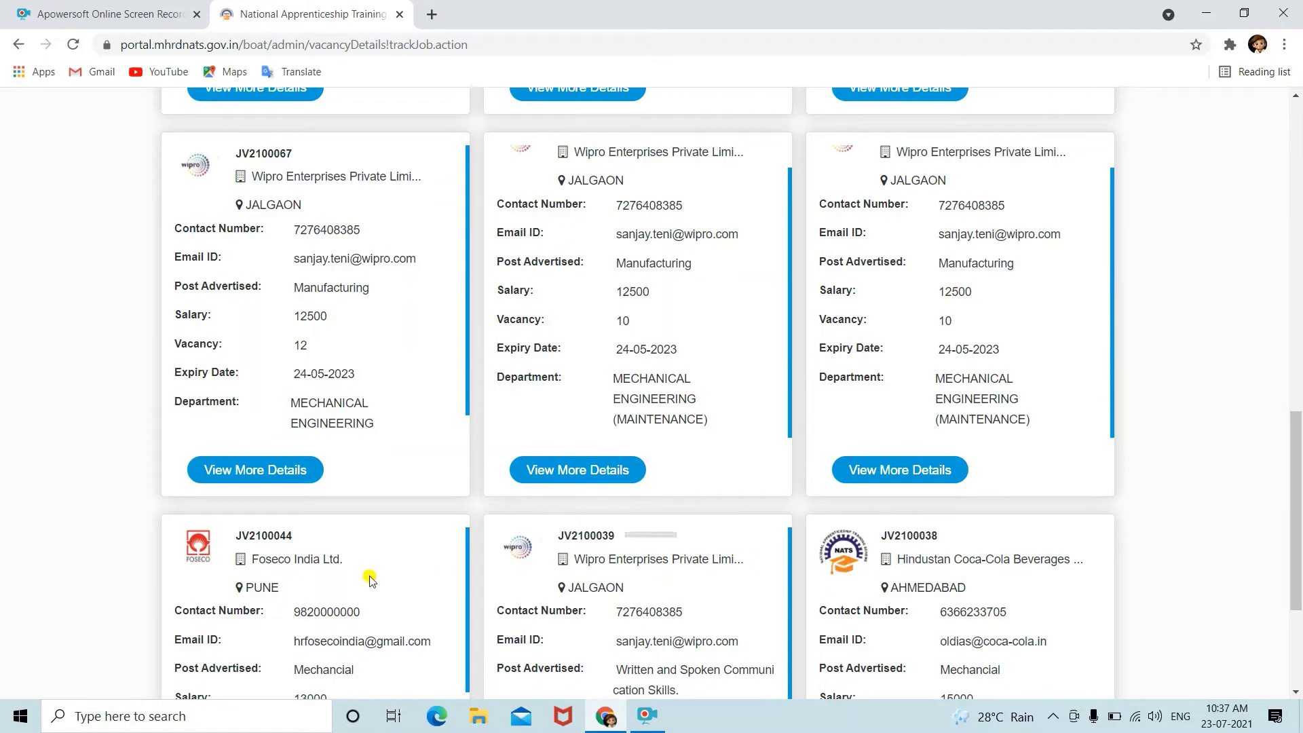
scroll(356, 546, "up", 3)
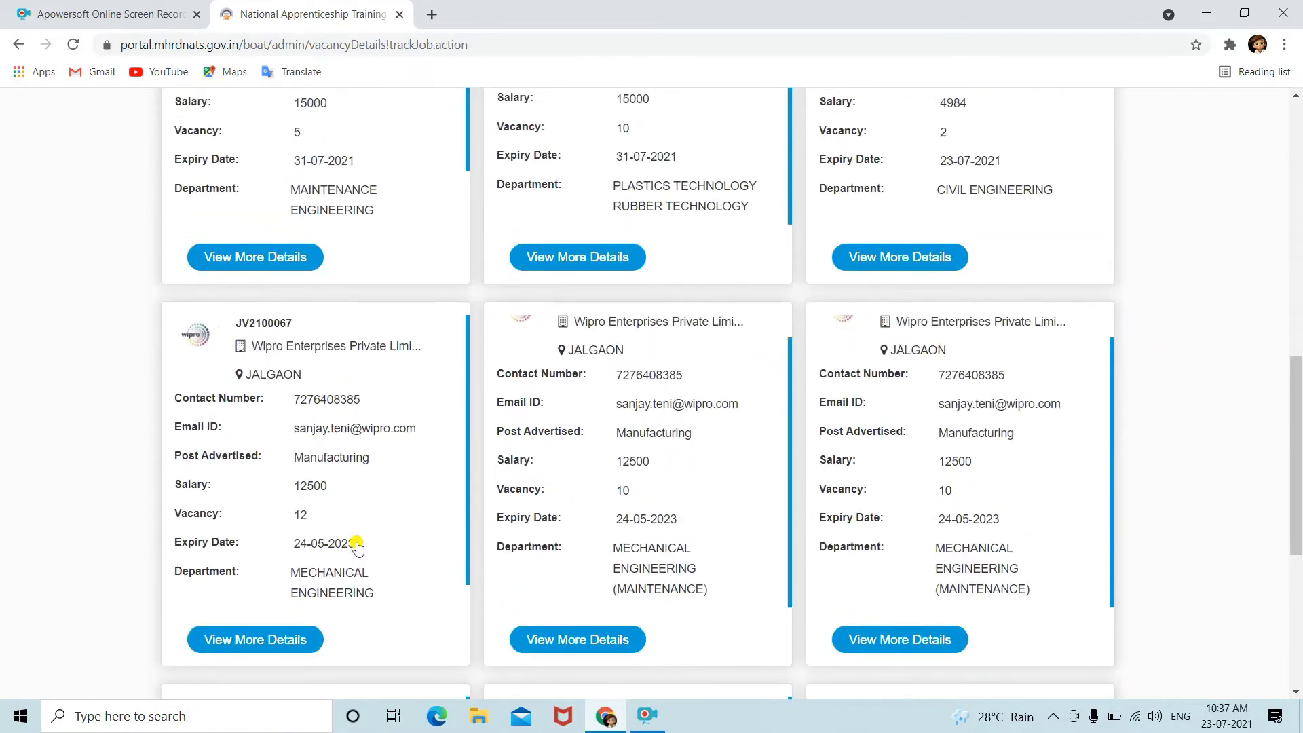
scroll(753, 504, "up", 10)
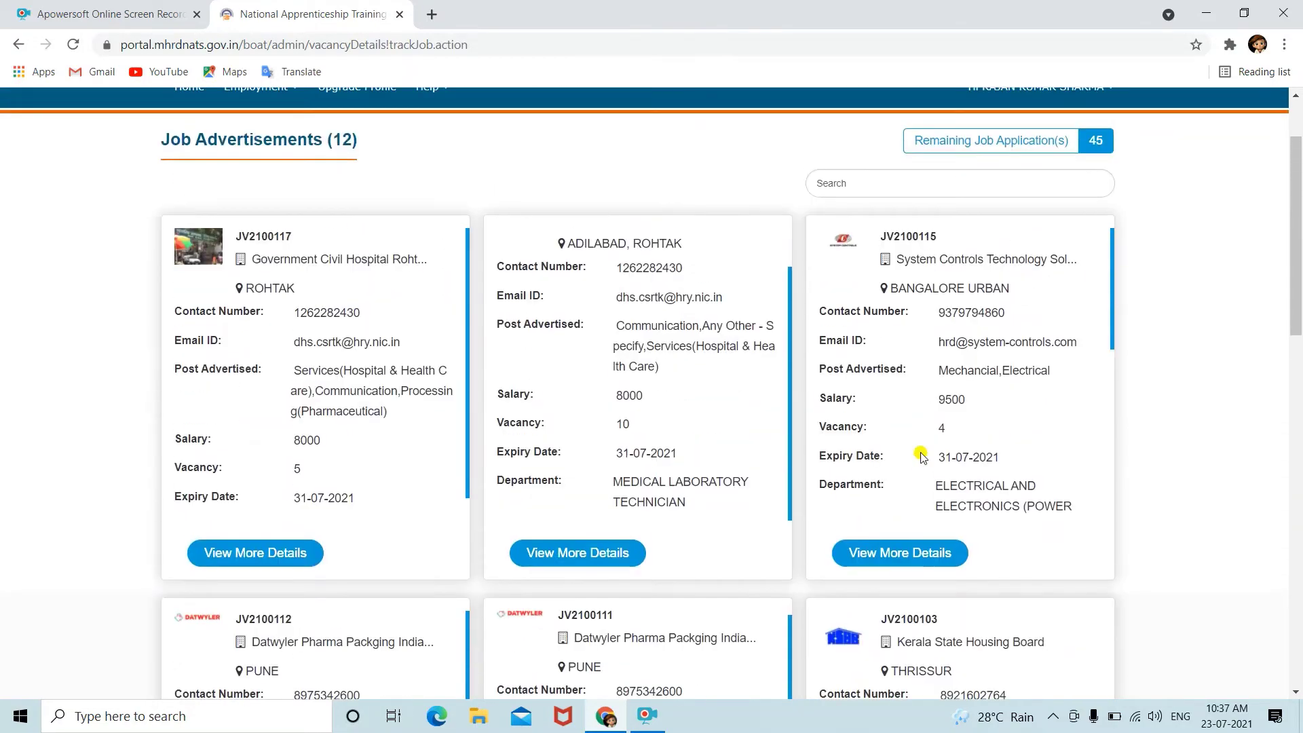
scroll(921, 456, "up", 2)
scroll(921, 456, "down", 5)
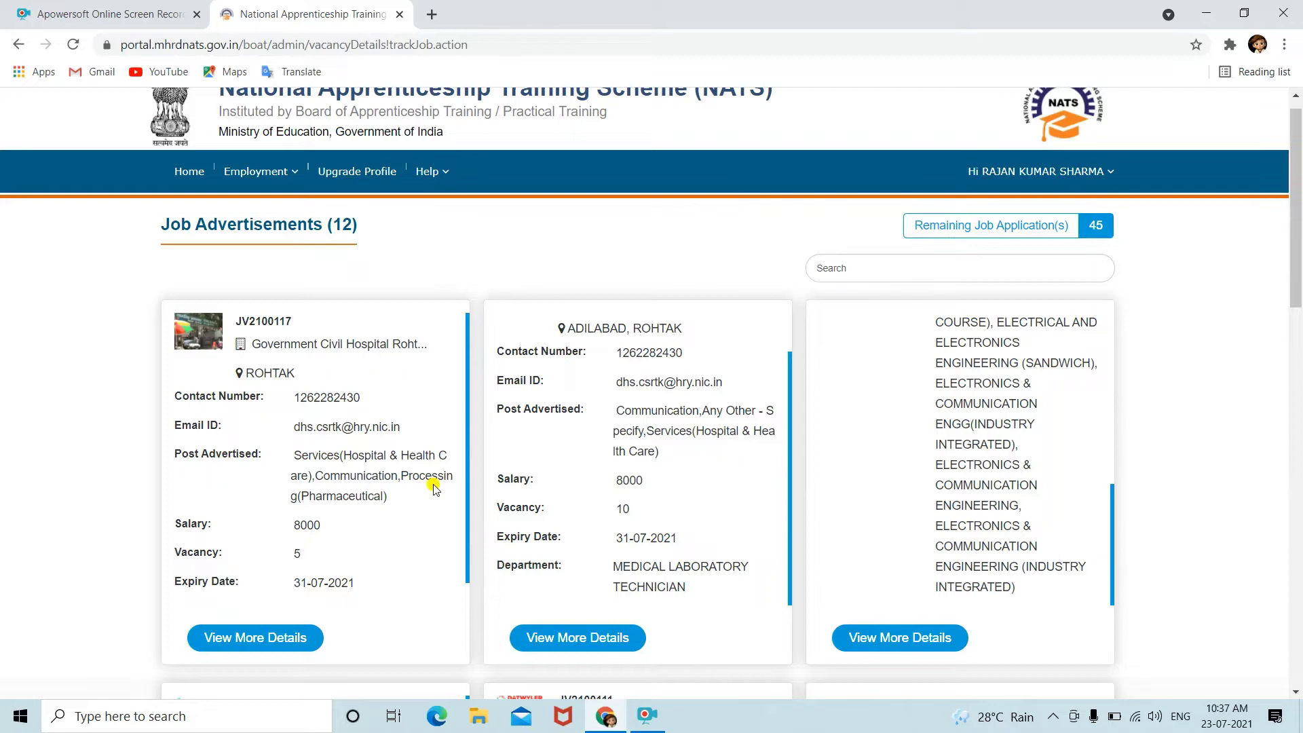
scroll(434, 488, "down", 1)
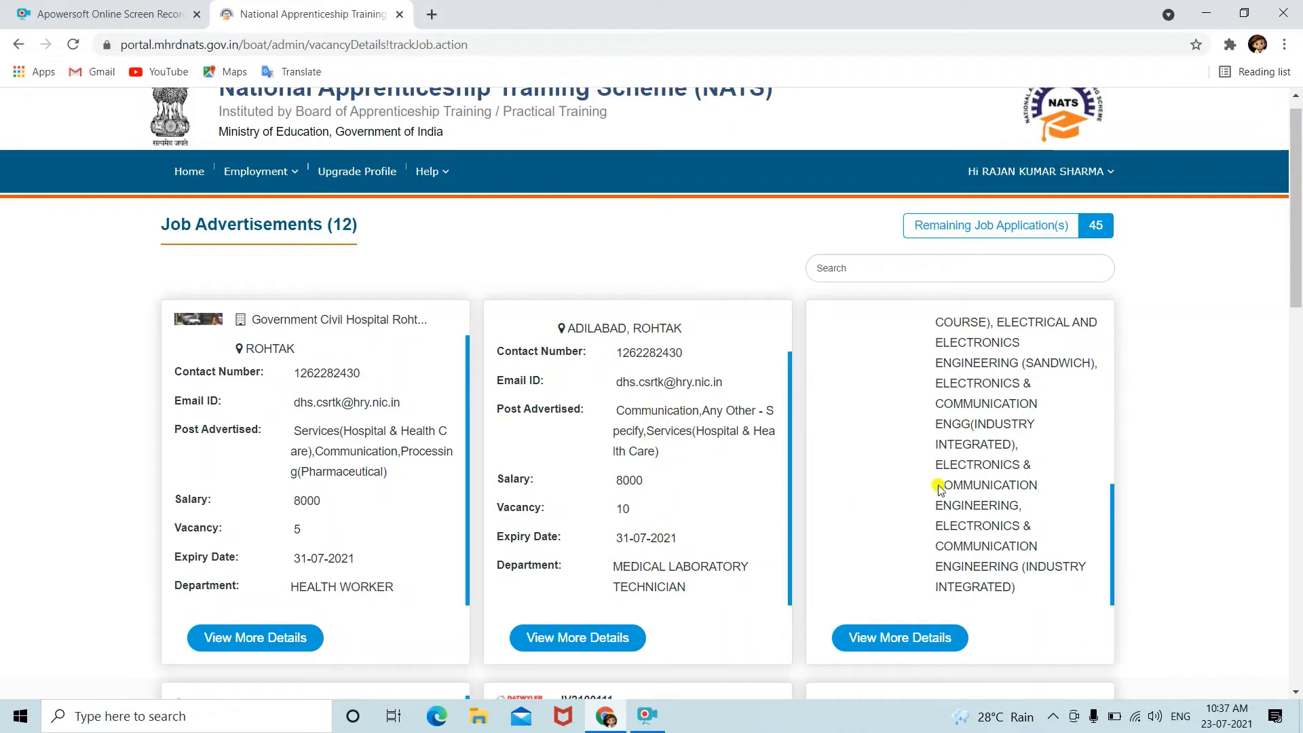
scroll(927, 538, "up", 3)
scroll(927, 538, "up", 4)
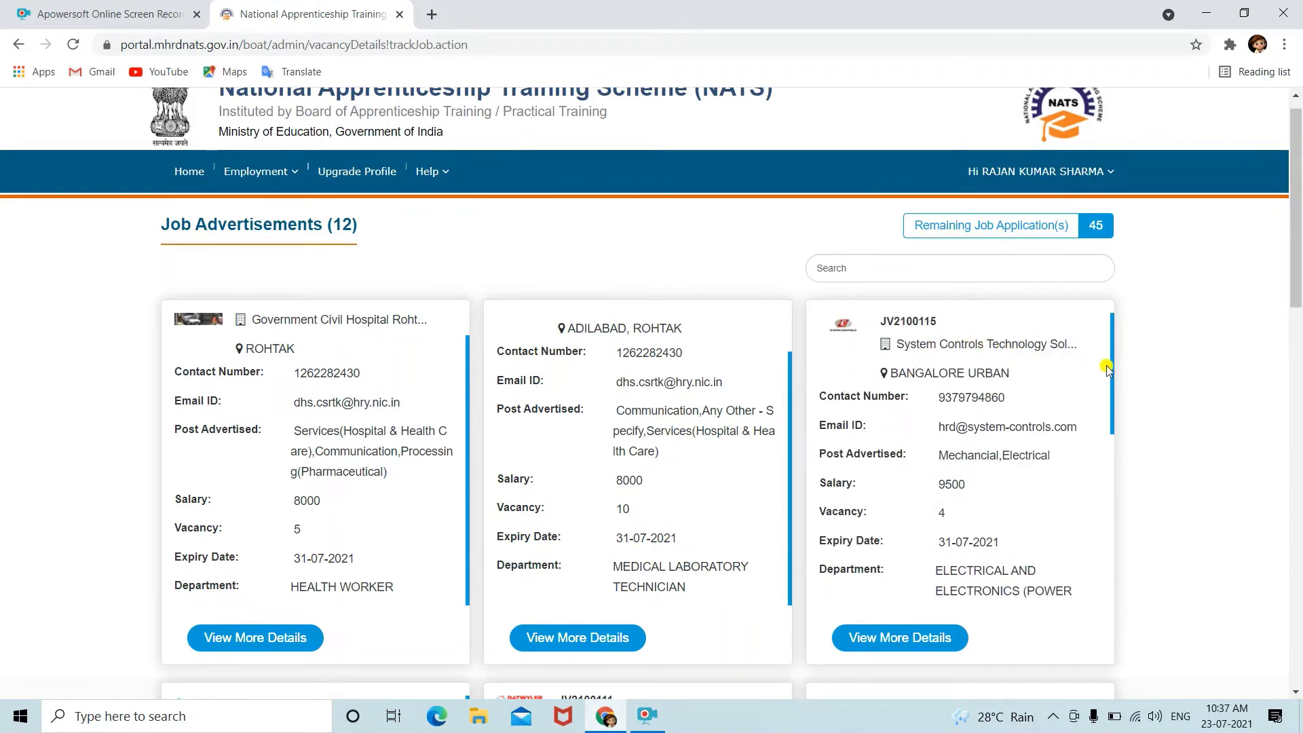
- Review the details and additional information of System Controls Technology advertisement JV2100115 and apply for the job
left_click(916, 645)
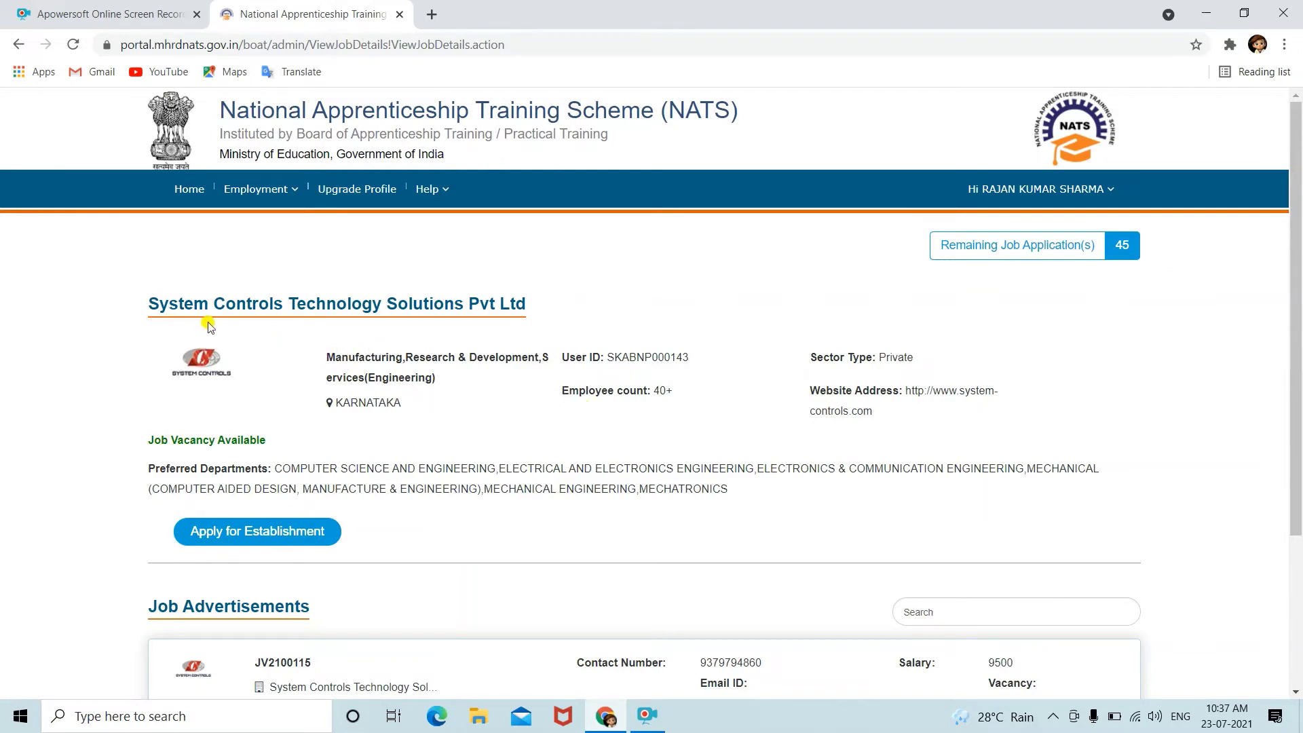
scroll(821, 460, "down", 3)
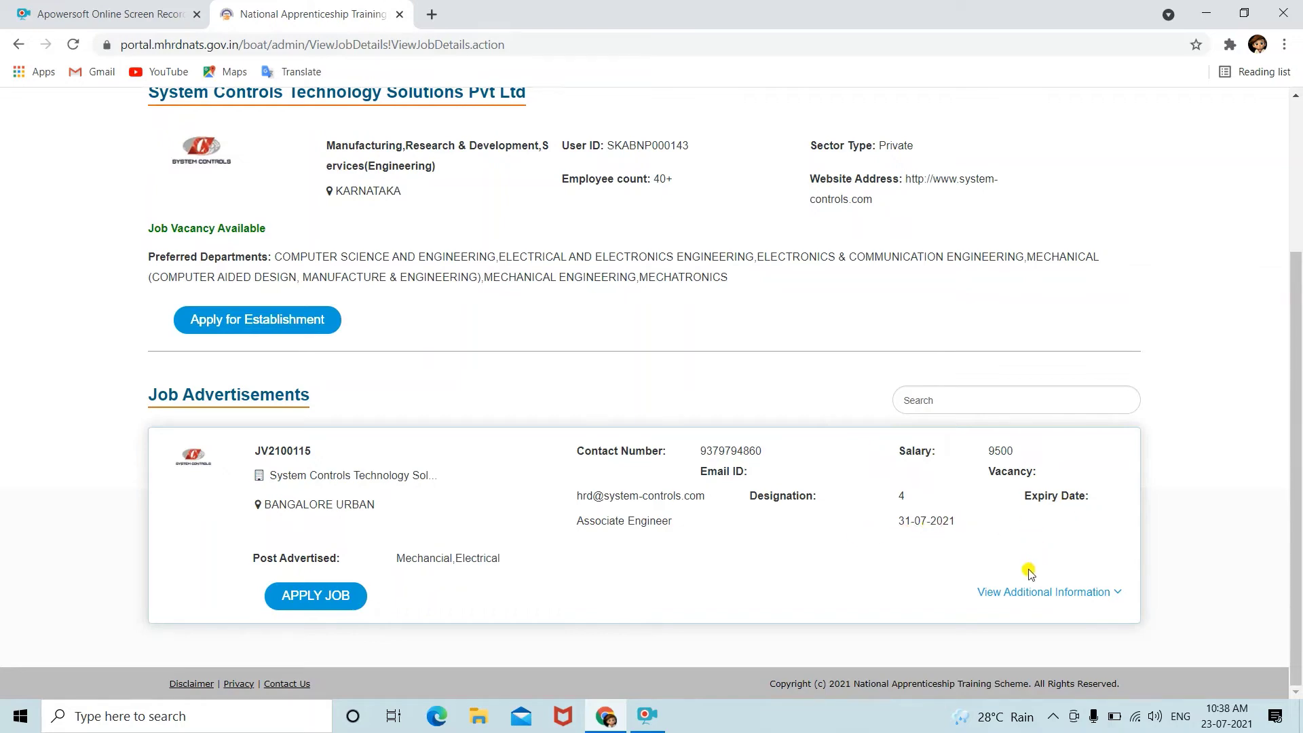
left_click(1021, 597)
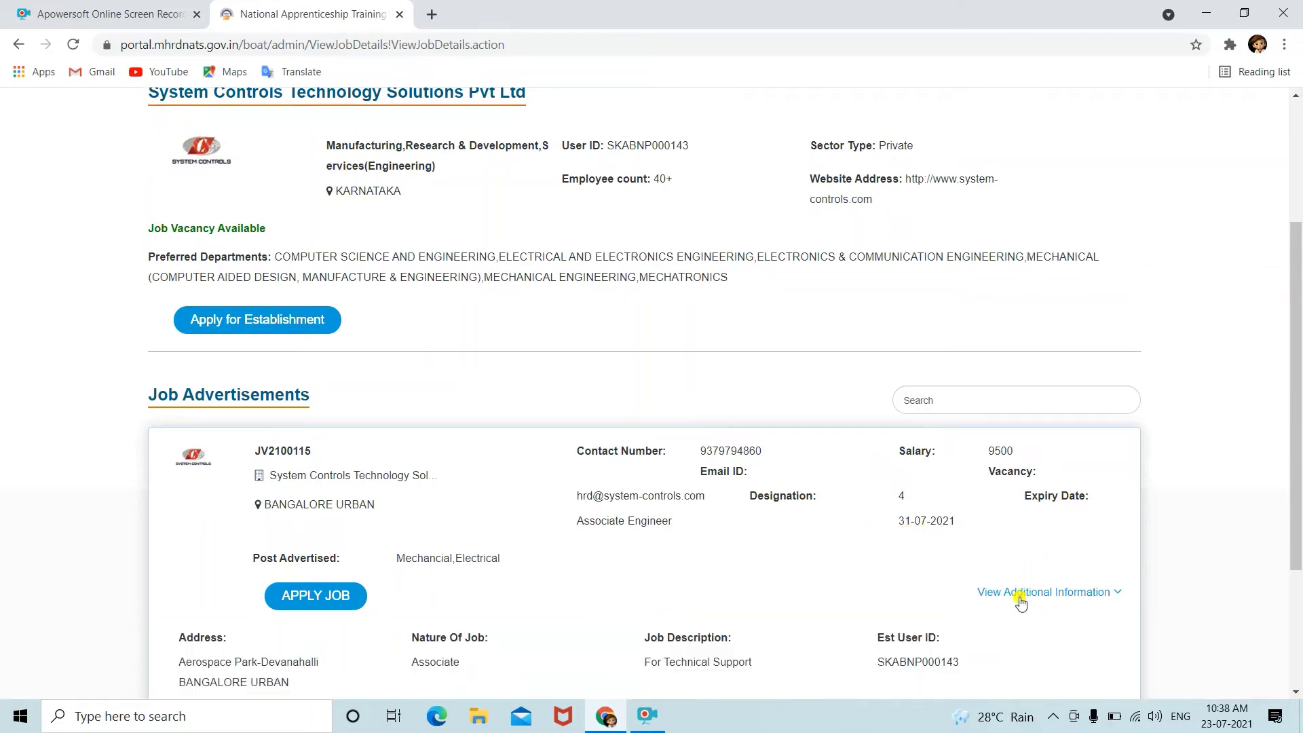
scroll(984, 583, "down", 3)
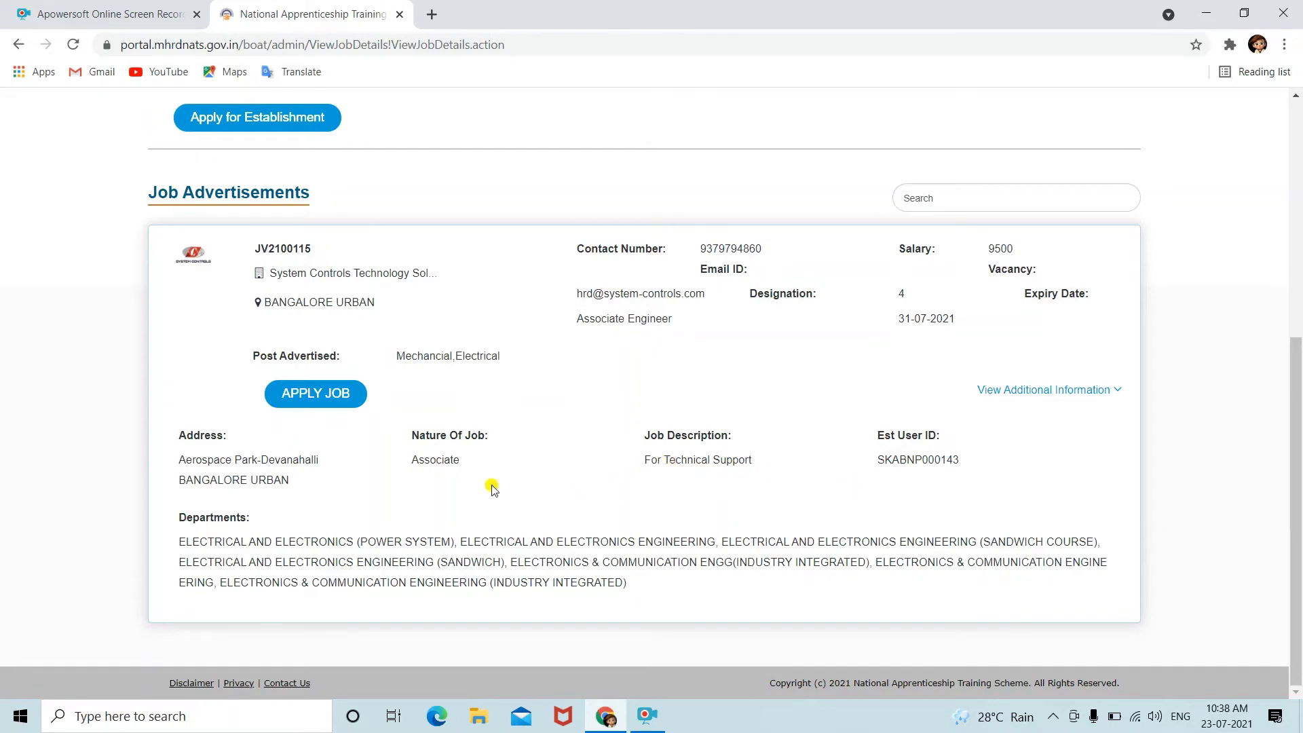
scroll(512, 468, "up", 3)
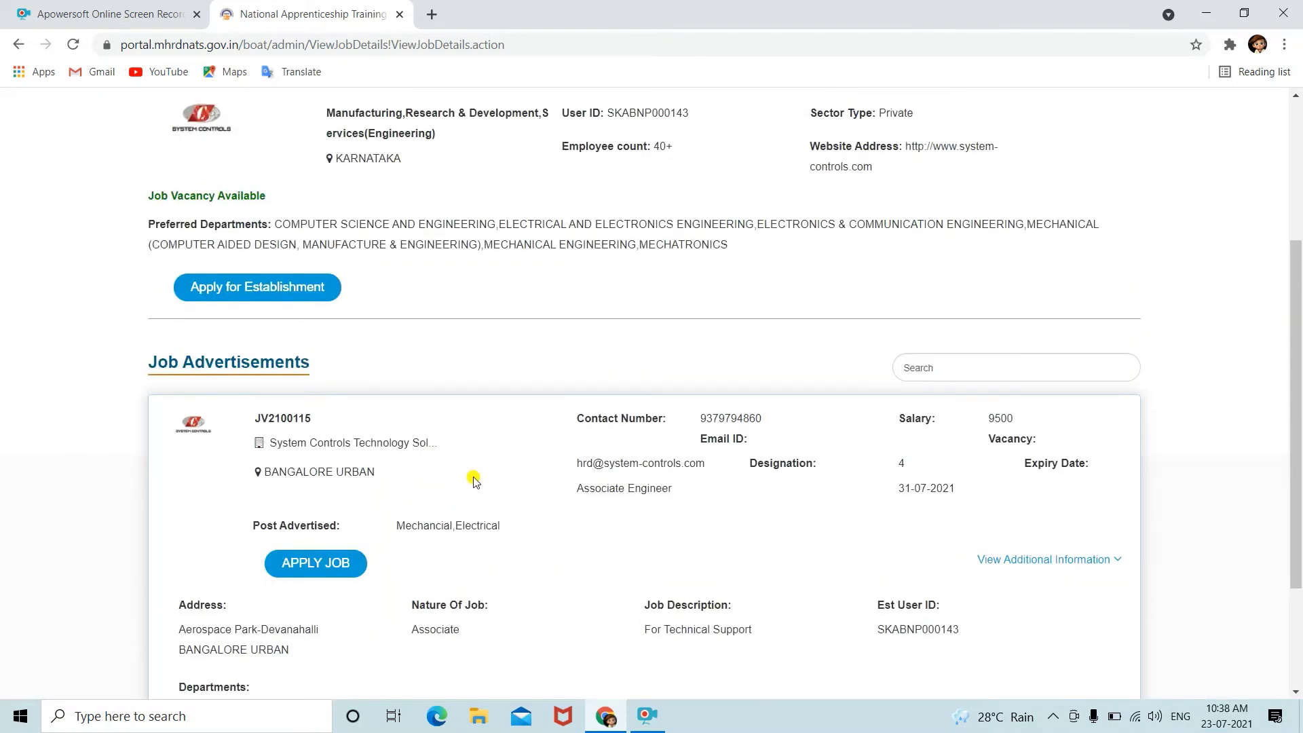
left_click(344, 563)
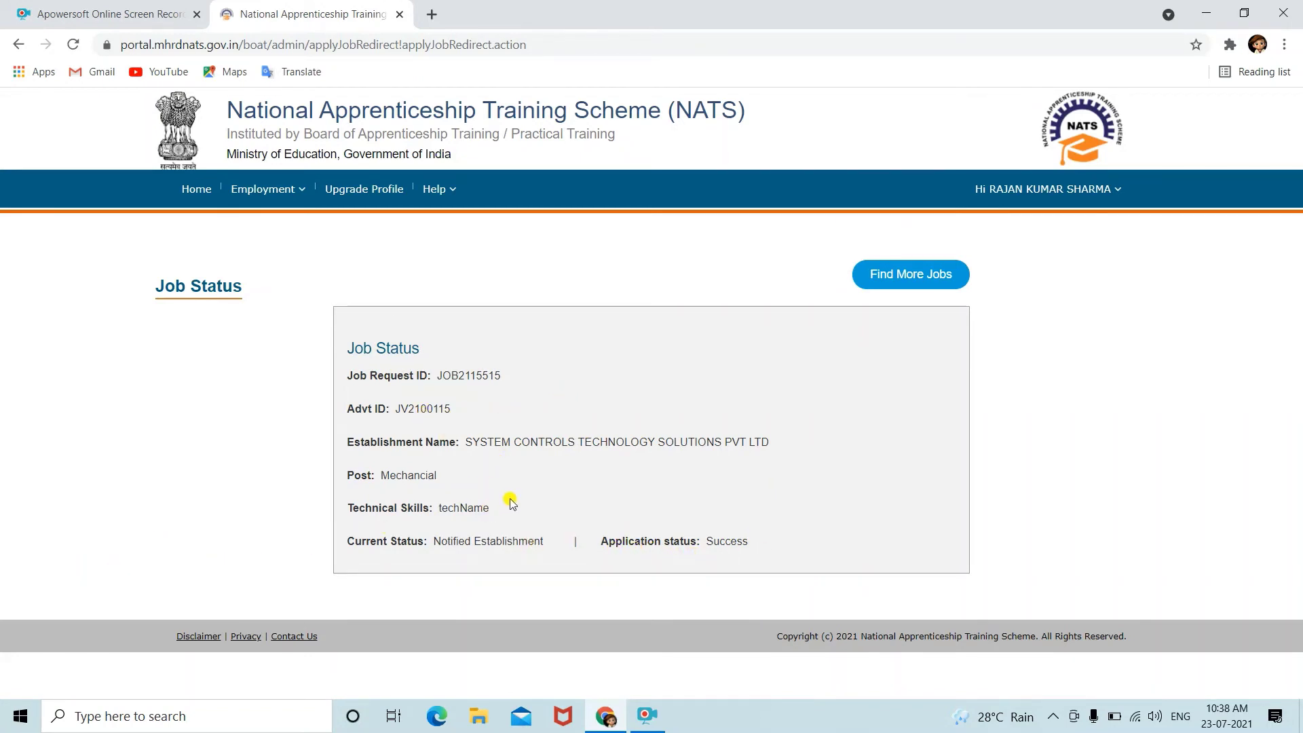
- Open the tracking page for submitted job applications and look through all requests
left_click(268, 190)
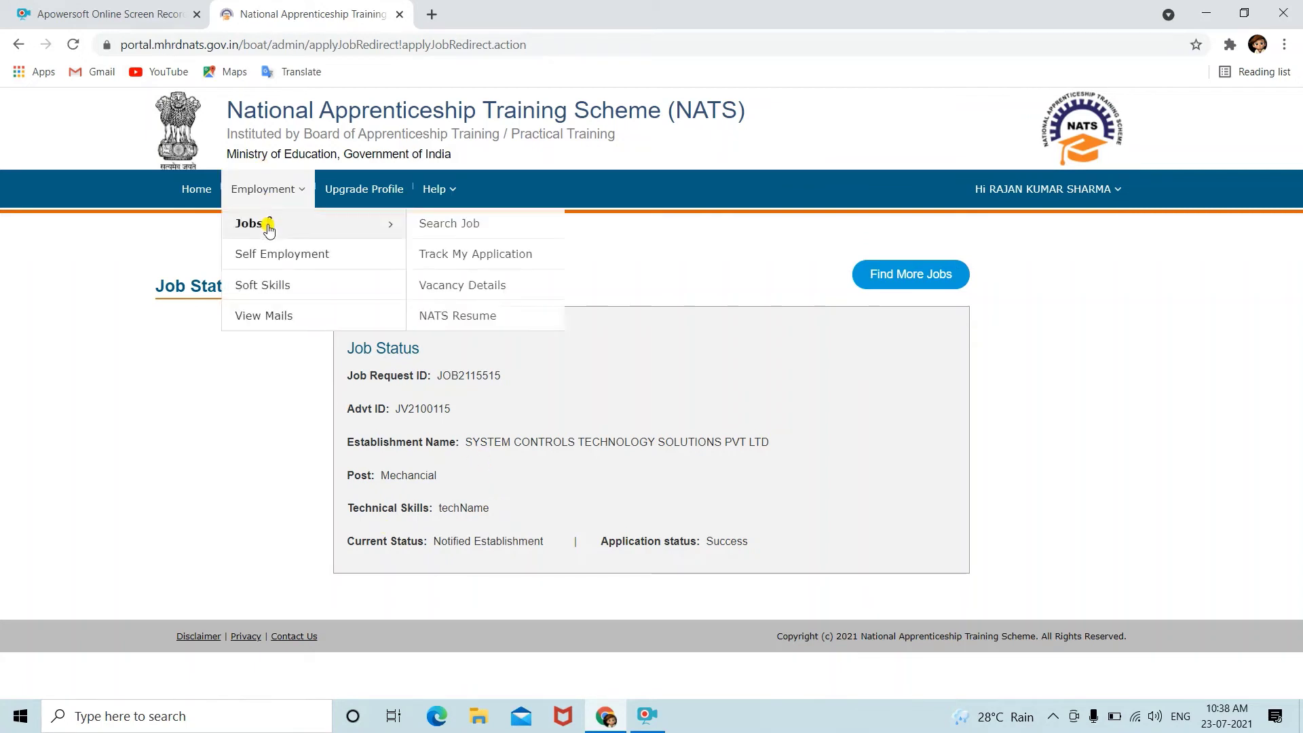
left_click(266, 198)
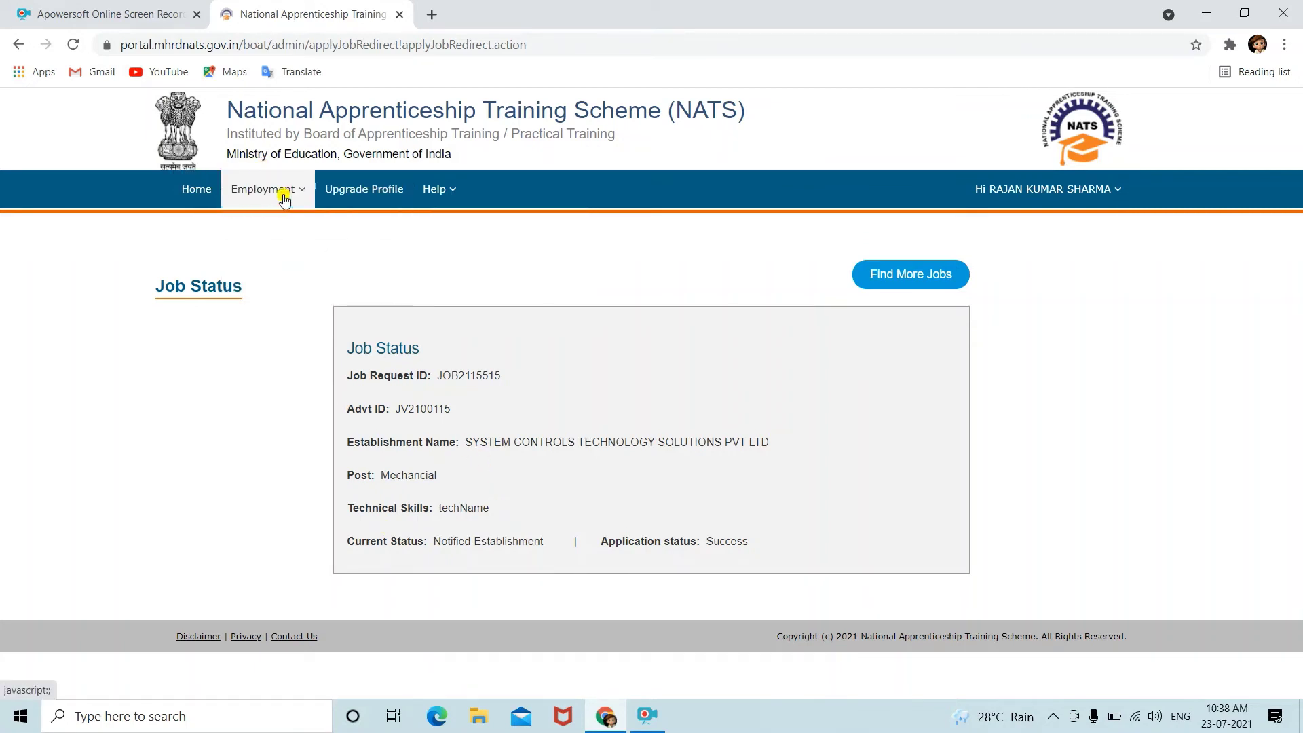
left_click(284, 198)
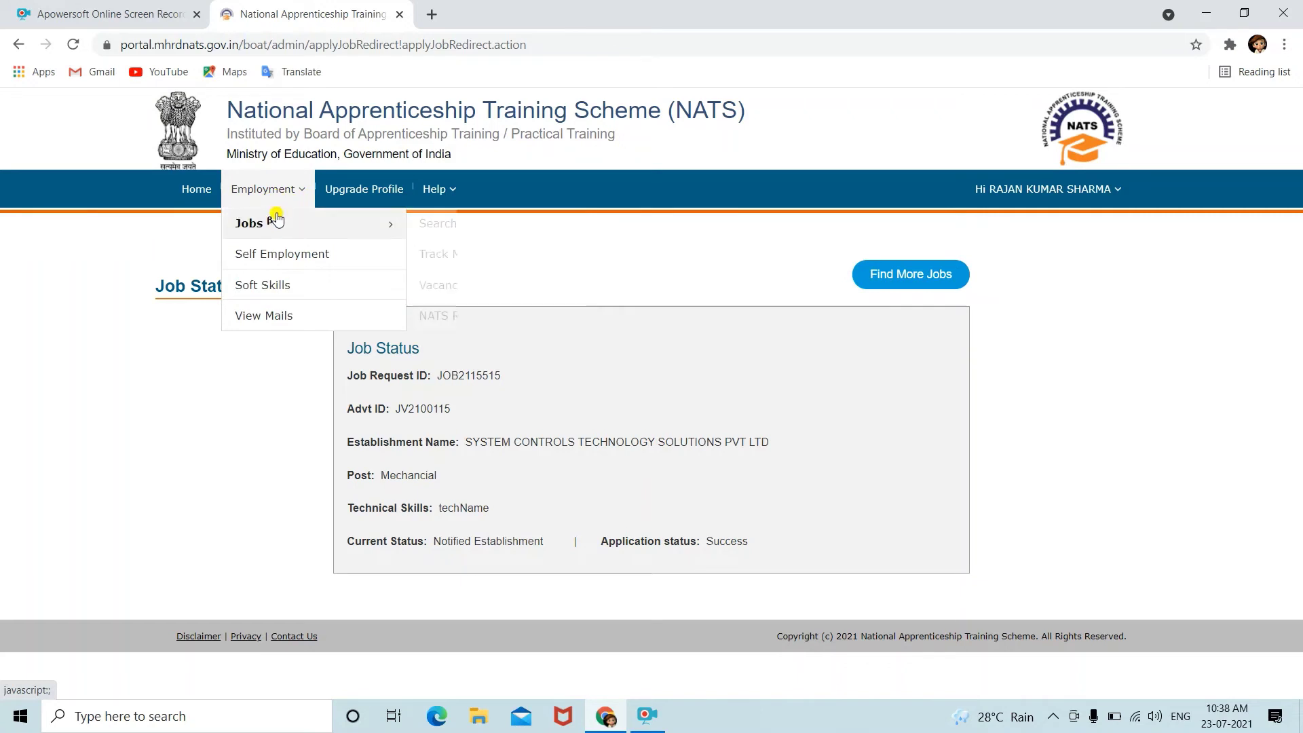
mouse_move(272, 225)
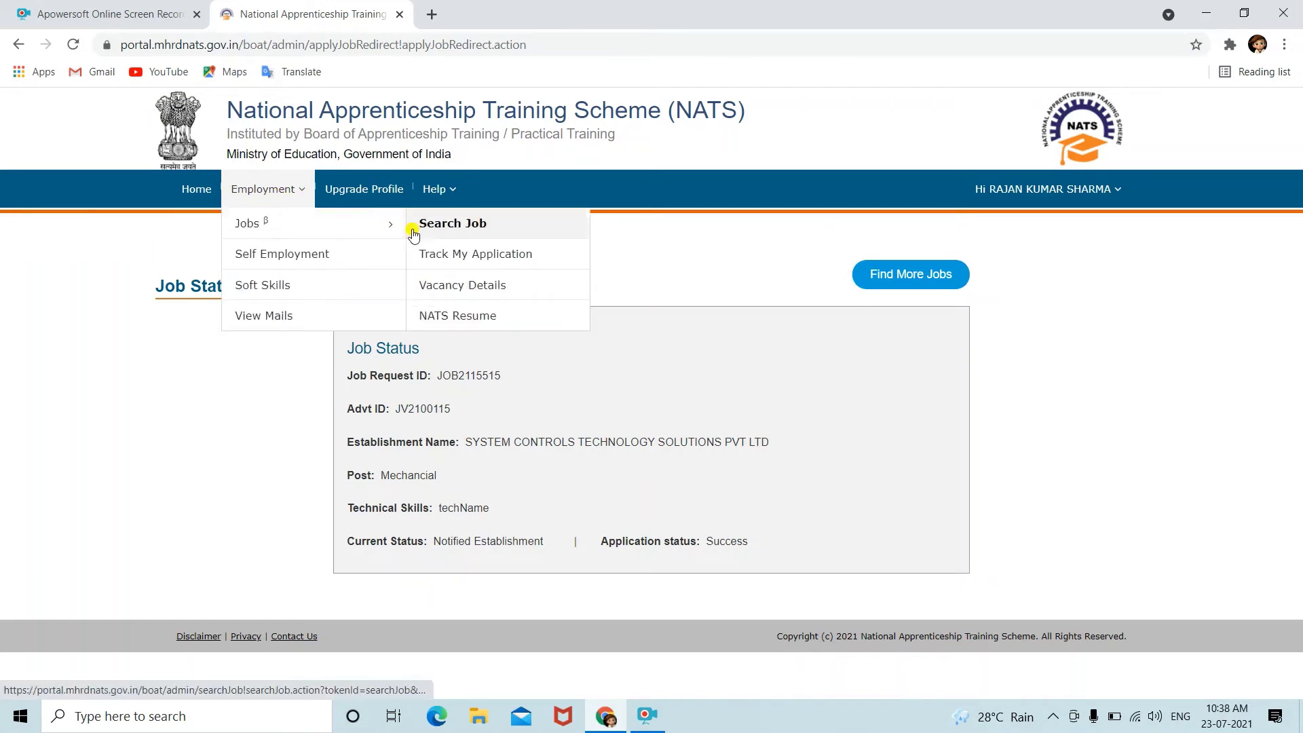
left_click(463, 265)
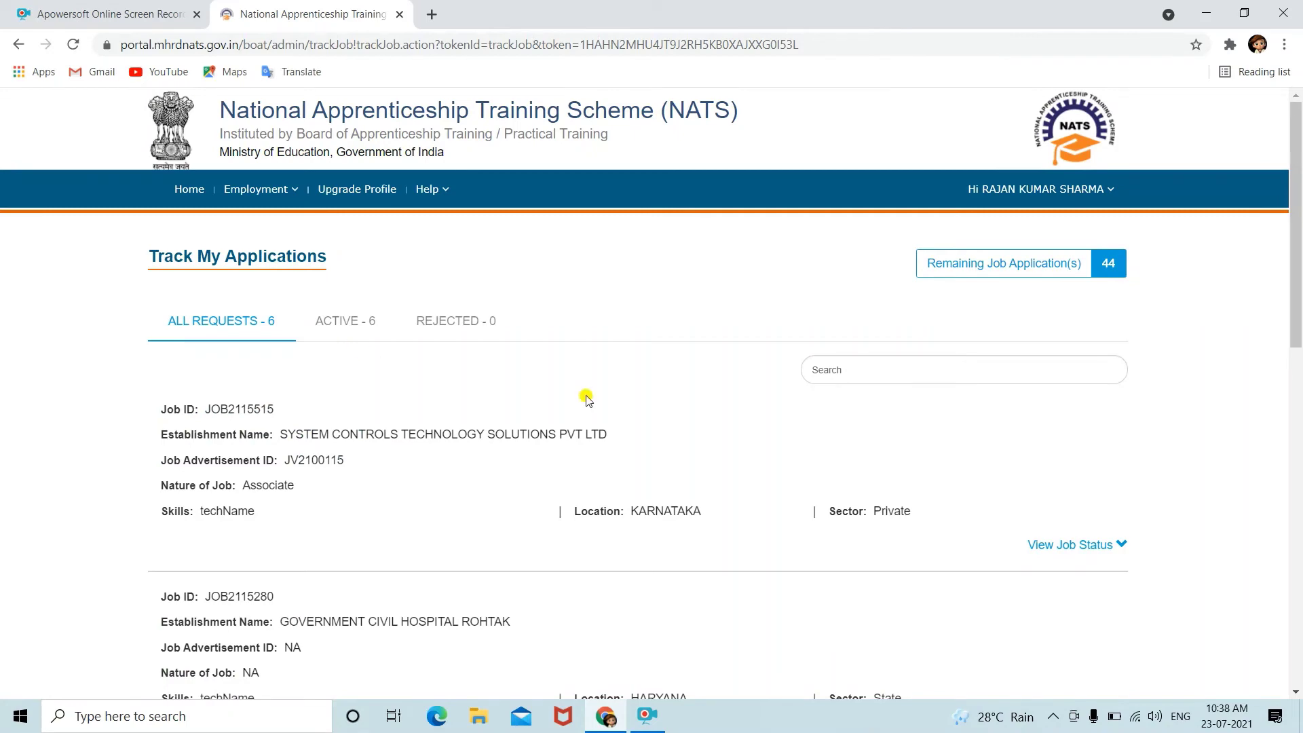
scroll(387, 484, "down", 1)
scroll(384, 480, "down", 3)
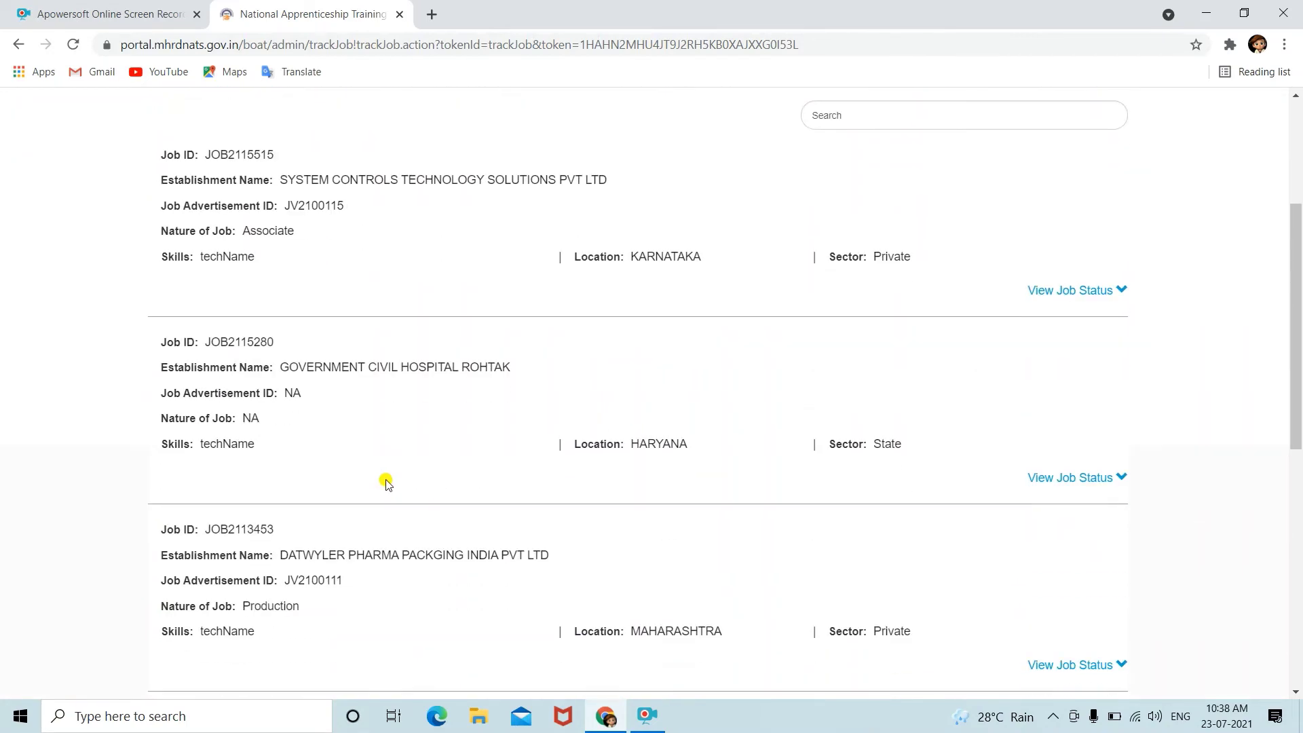
scroll(312, 323, "up", 4)
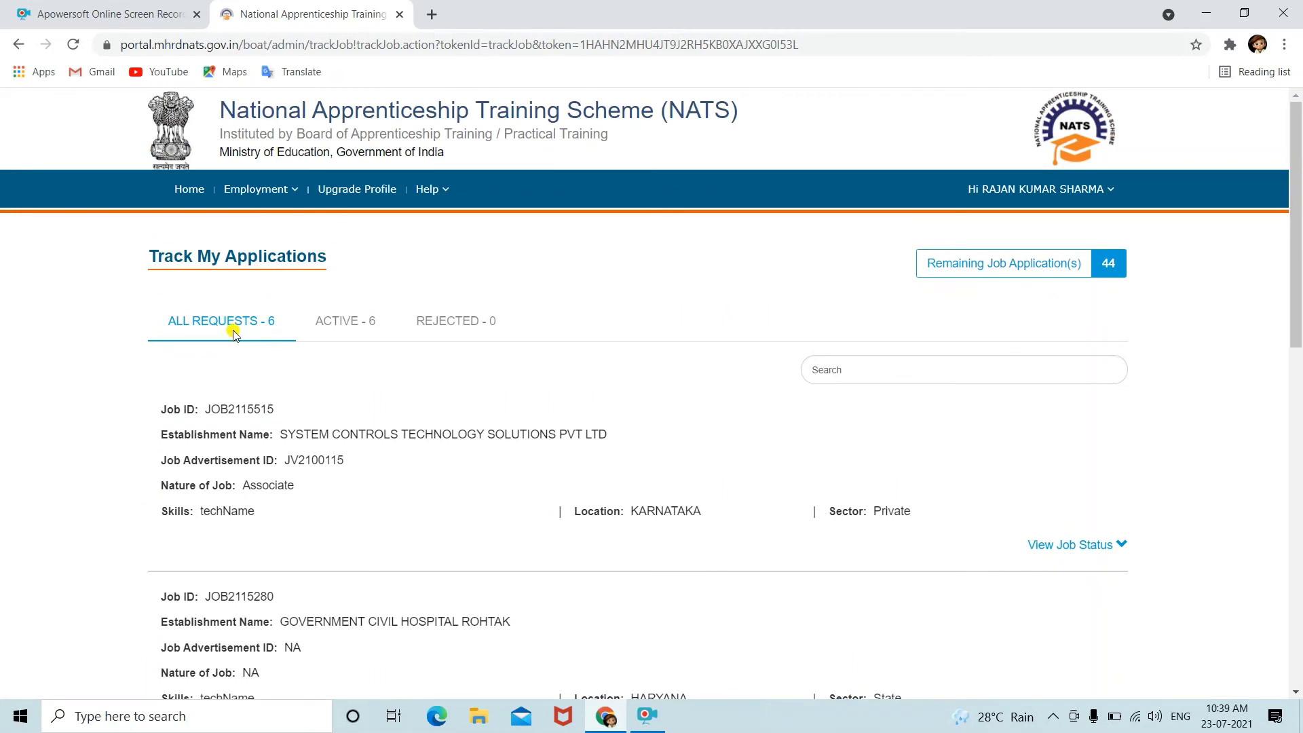
- Review the active job applications and the rejected ones on the tracking page
left_click(348, 325)
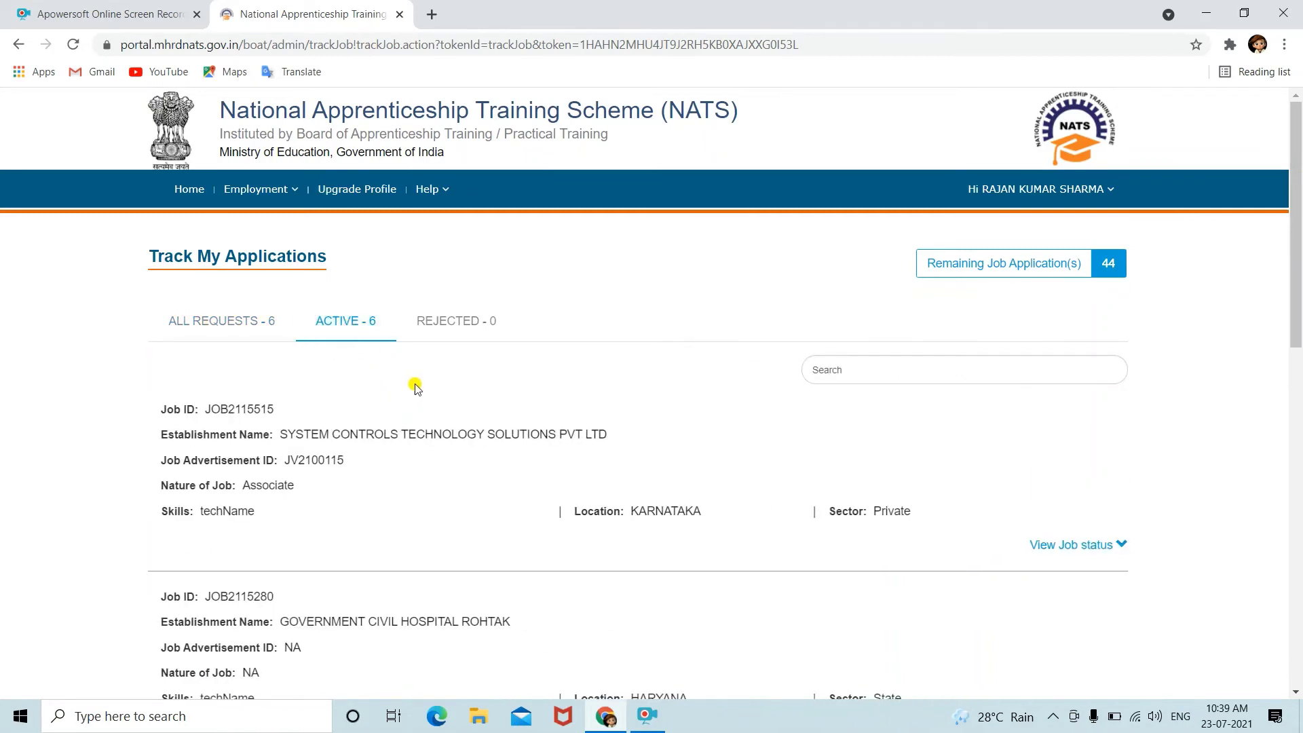
left_click(467, 322)
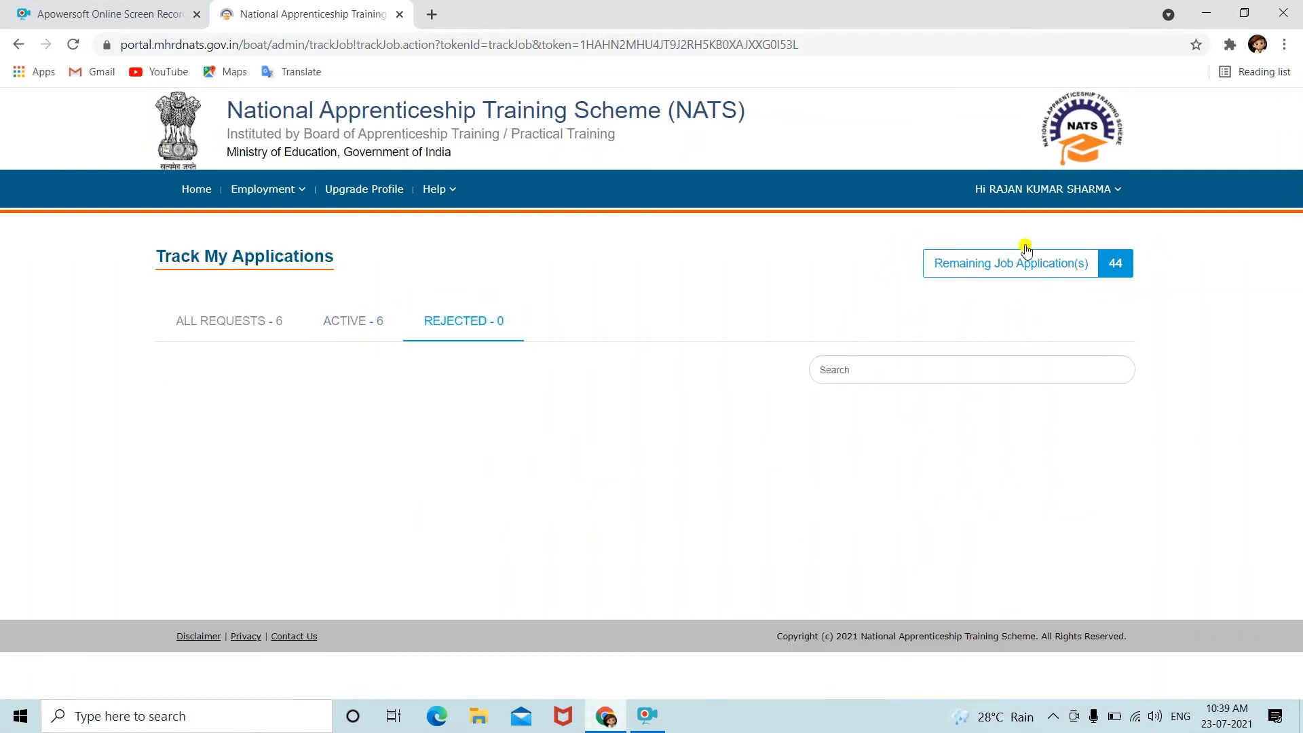
- Switch to the screen recorder's annotation tools and draw a thin red rectangle around the remaining job applications counter
left_click(655, 716)
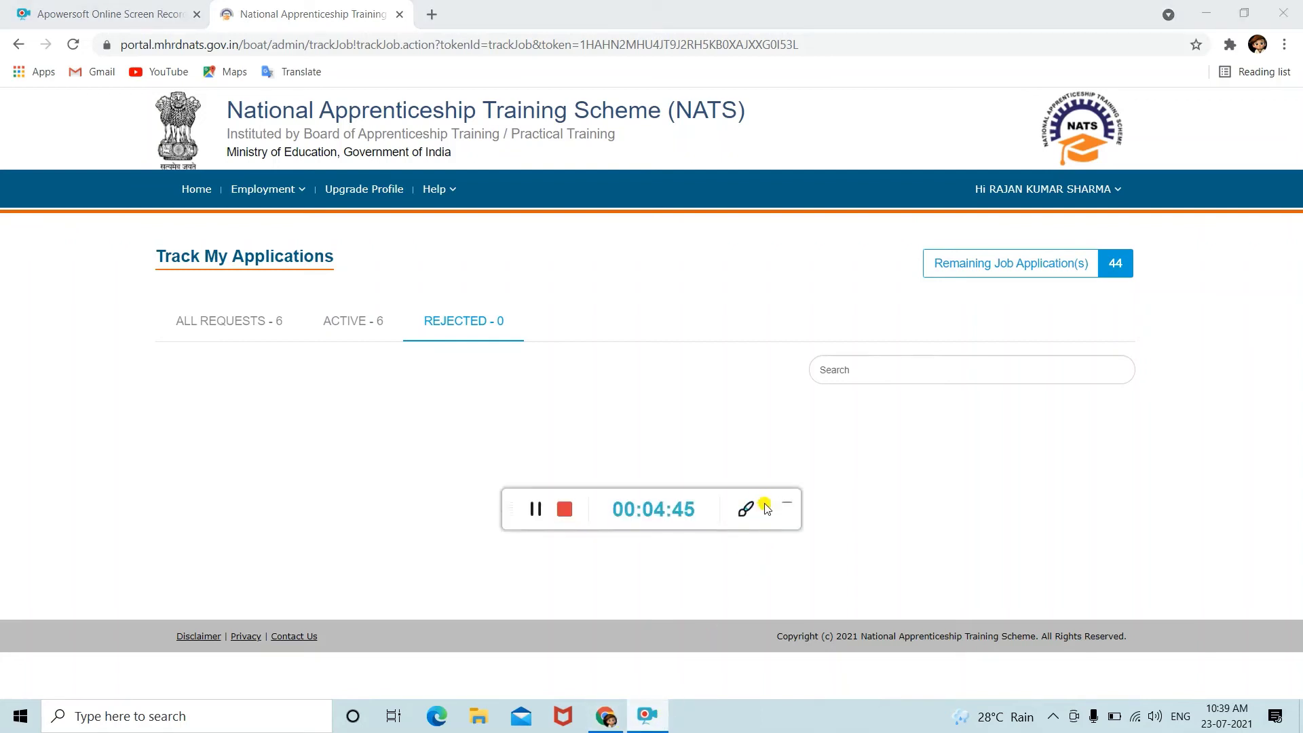
left_click(744, 511)
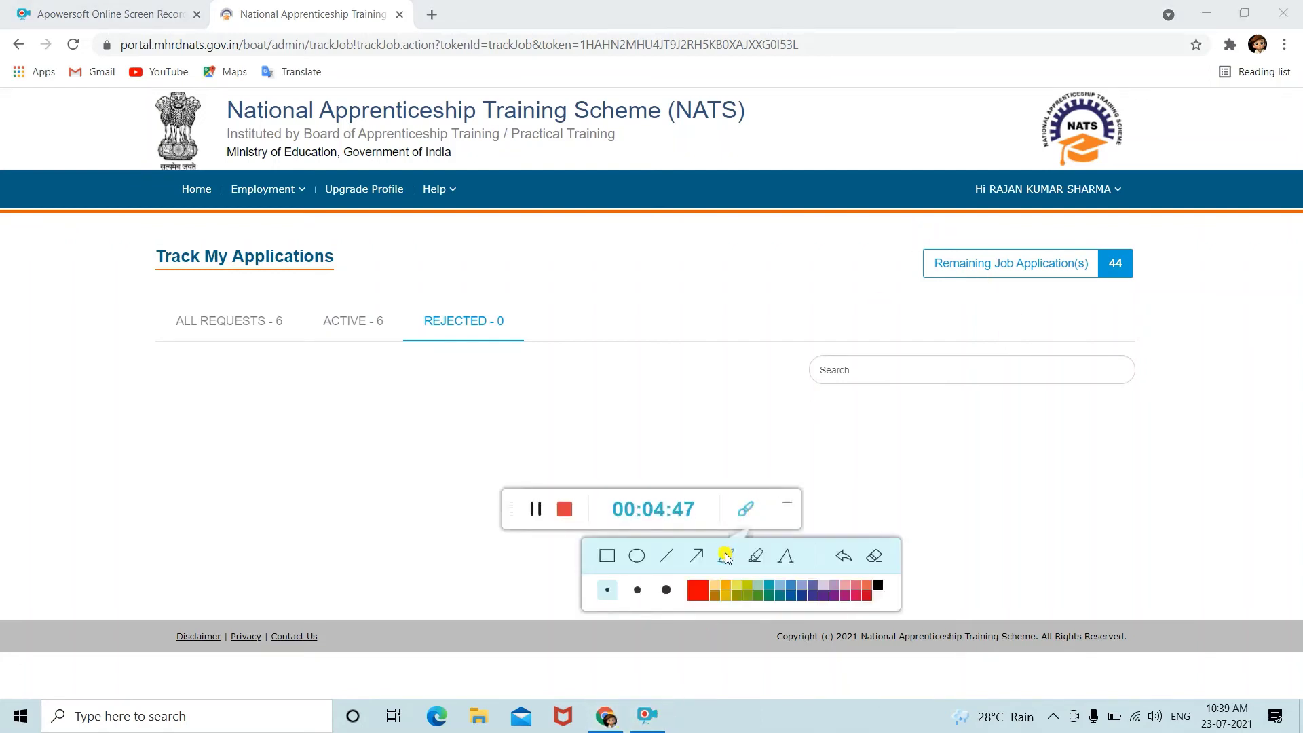
left_click(612, 553)
left_click_drag(897, 238, 1178, 304)
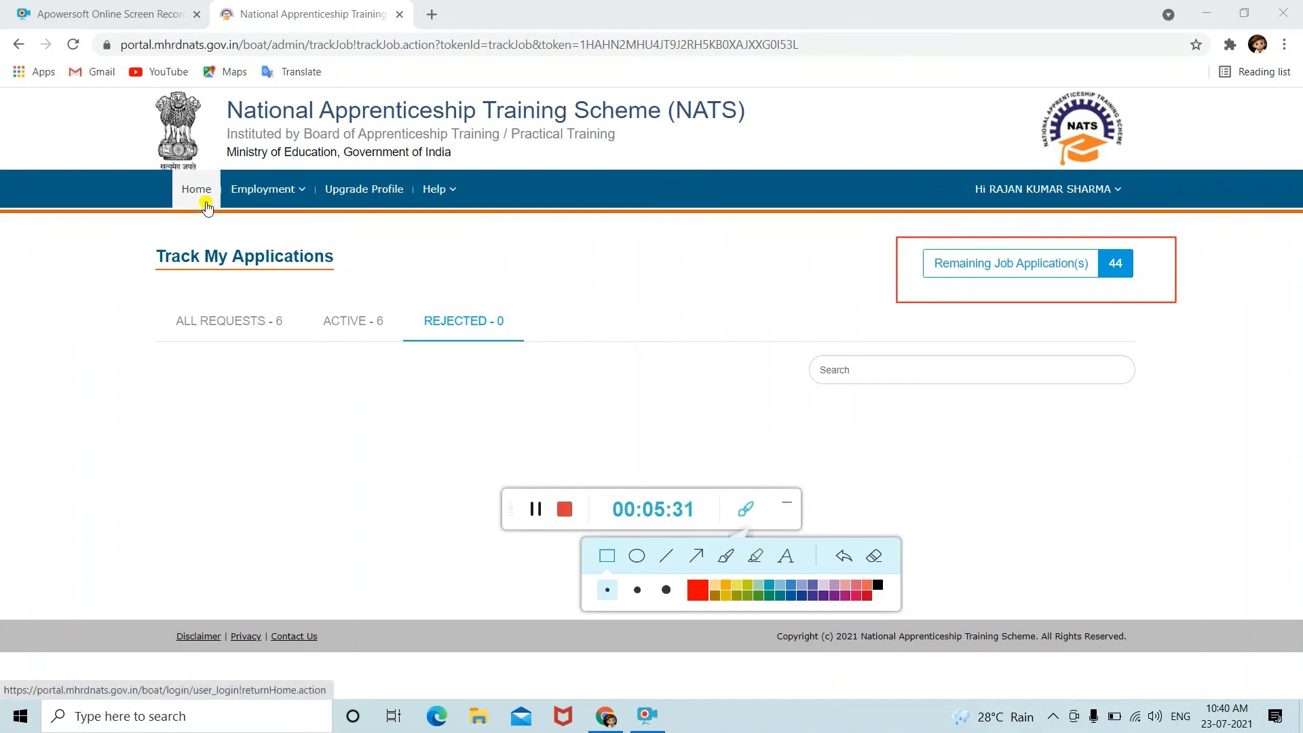
- Open the portal's employment options
left_click(286, 195)
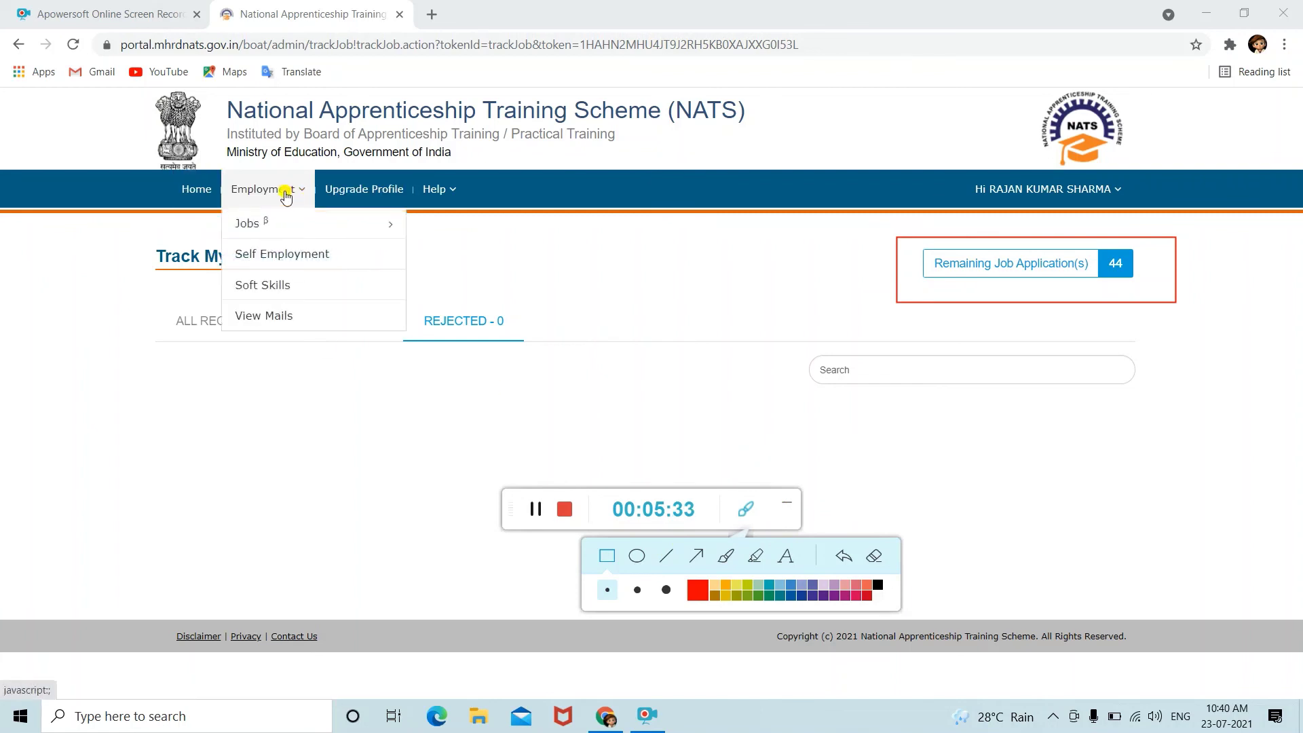